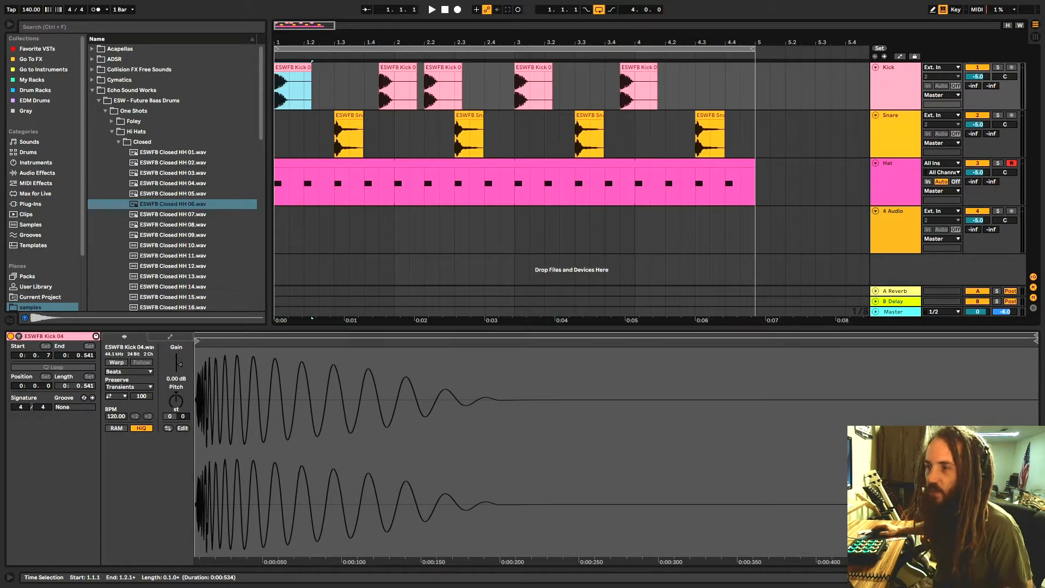
Try placing the ESWFB Closed HH 06.wav sample on the 4 Audio track at 1.3.
drag(172, 203, 332, 214)
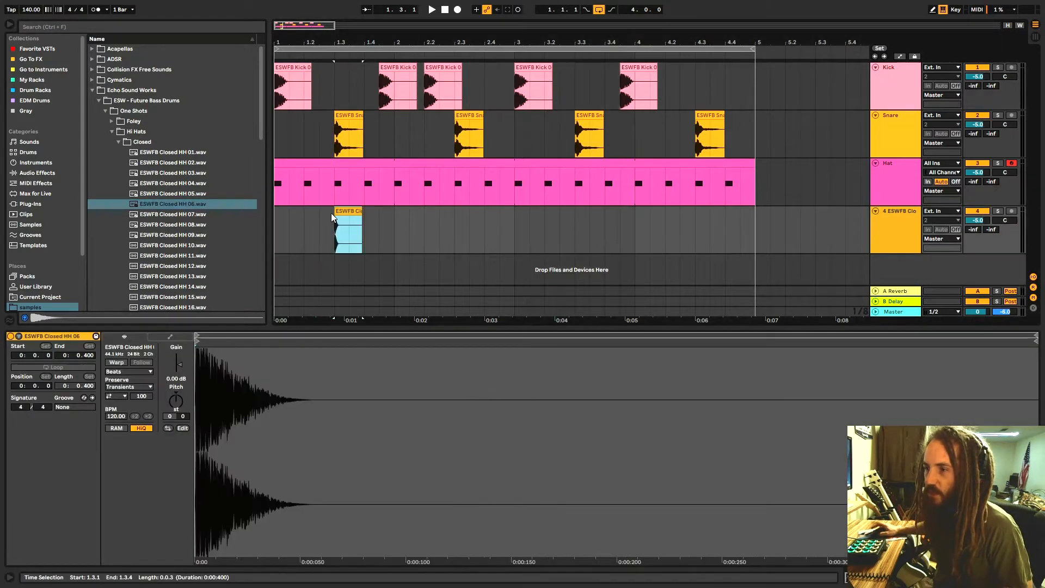
key(ctrl+z)
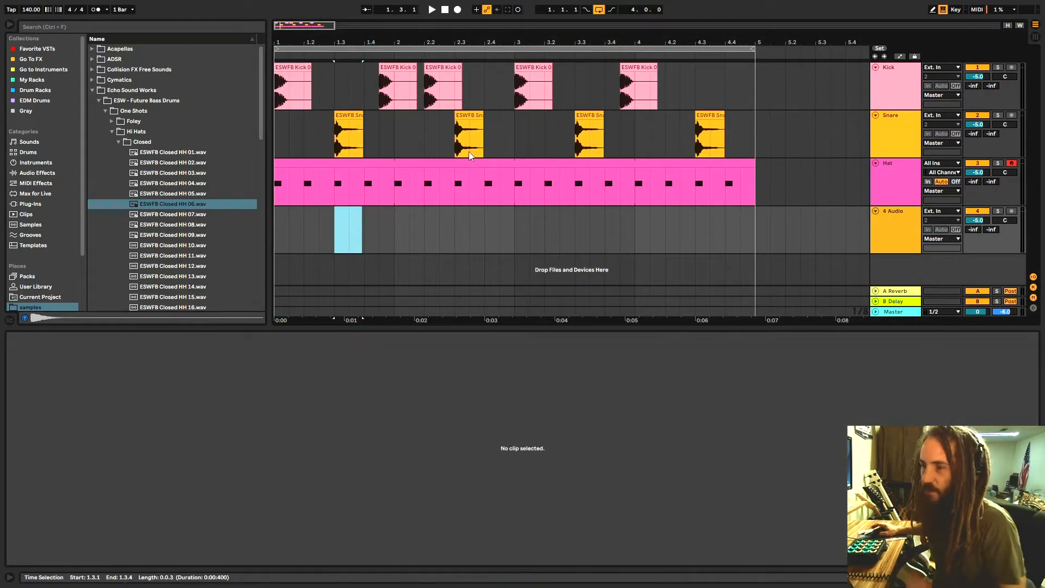
Select the first snare clip, at 1.3, solo the Snare track and play it back.
click(348, 116)
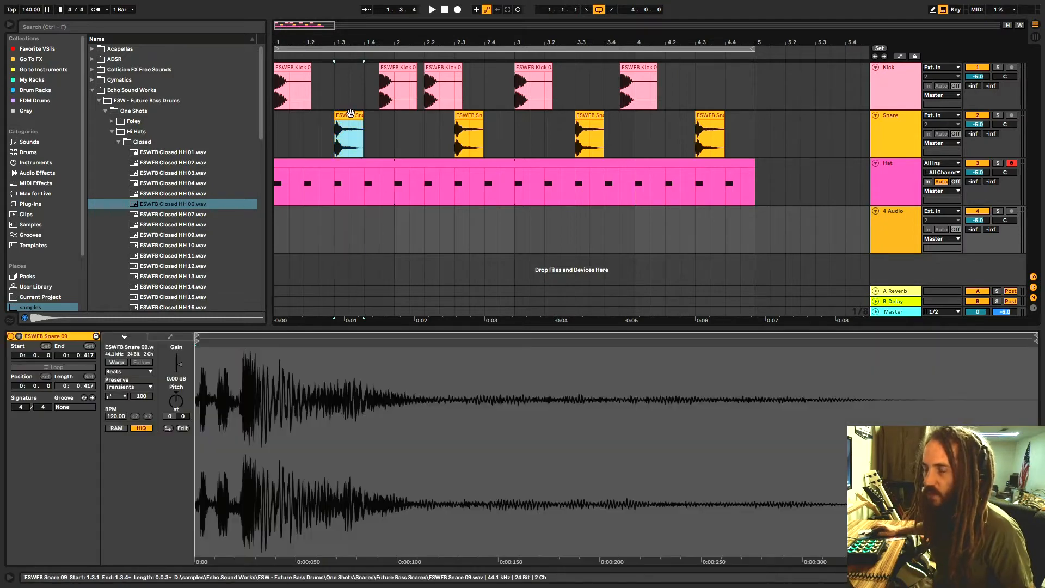
click(473, 115)
click(595, 116)
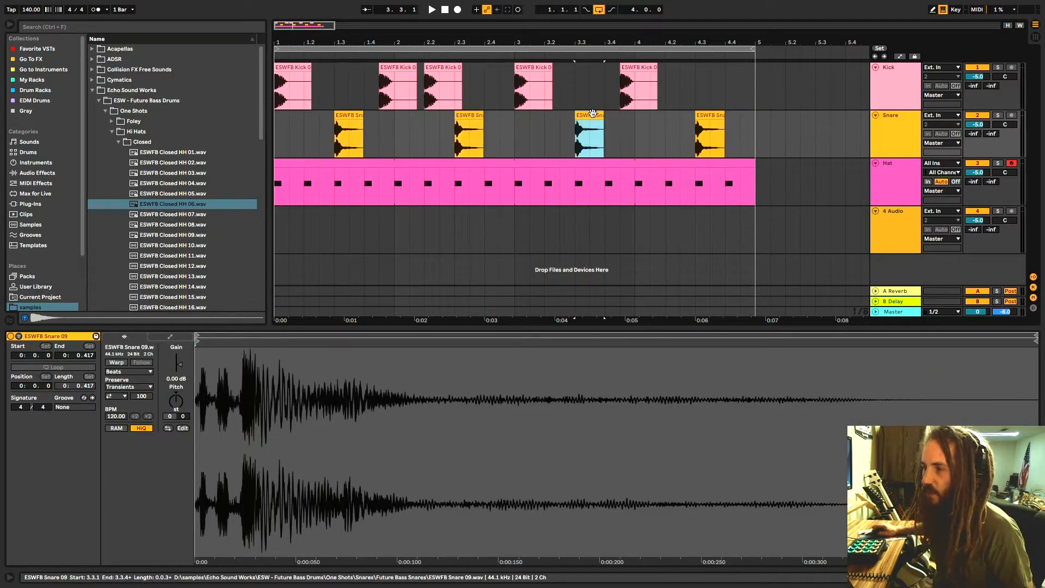
click(349, 115)
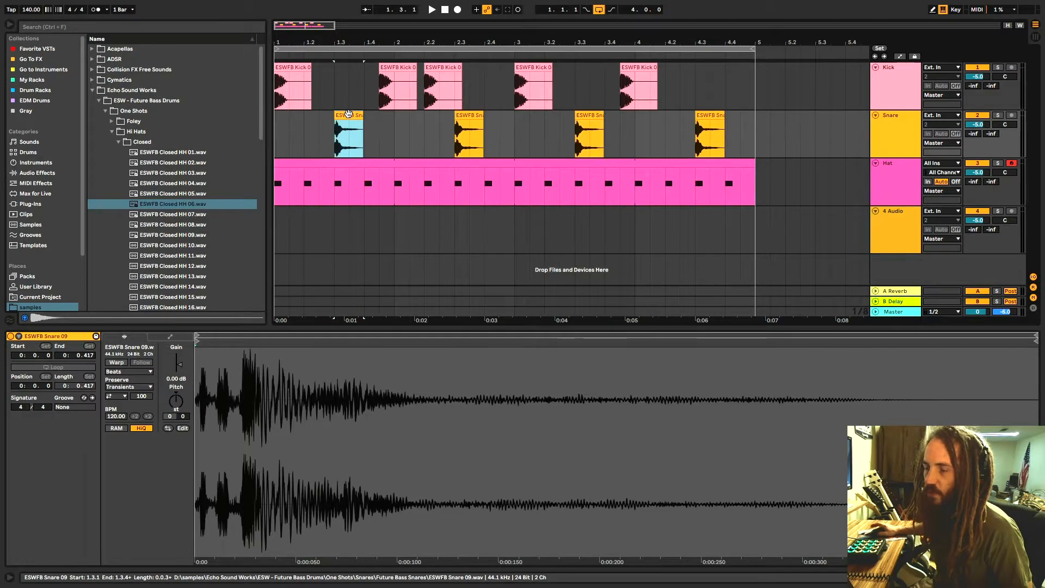
click(998, 115)
key(space)
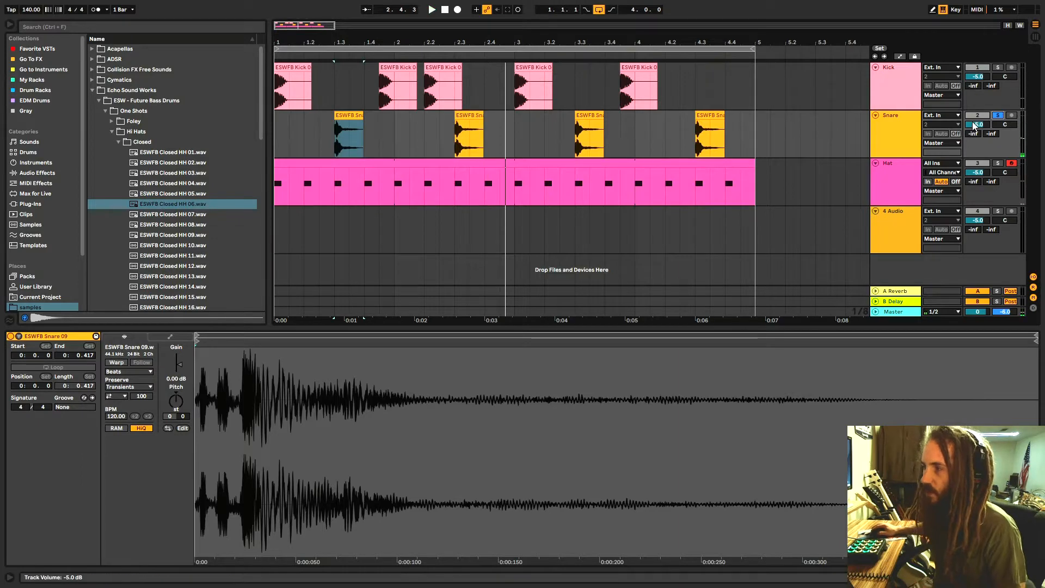
Move the sample start of the snare clip at 2.3 to 0:0.23 and audition it against the first snare clip.
click(467, 130)
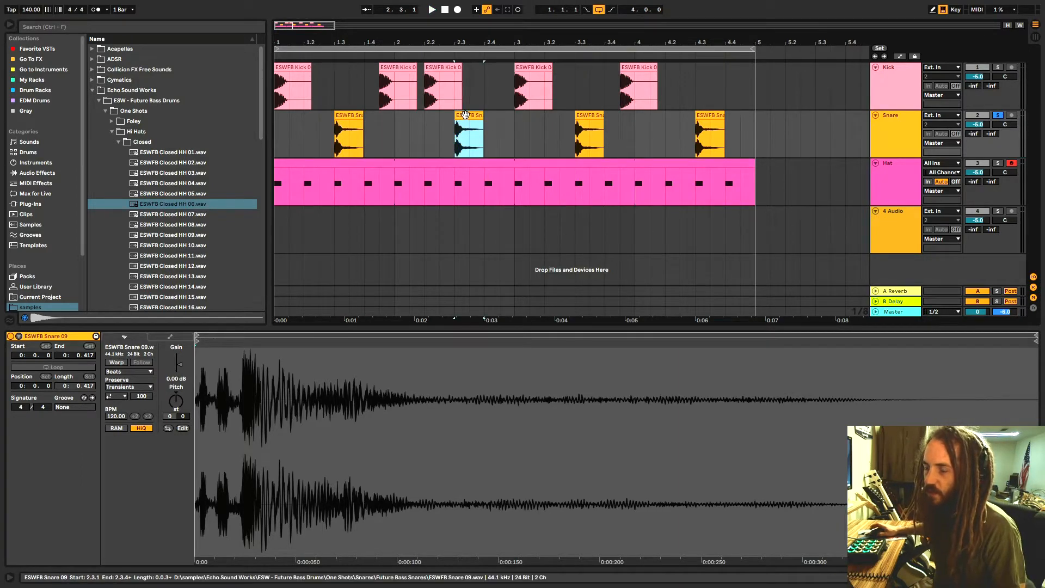
mouse_move(477, 43)
mouse_down()
mouse_move(476, 59)
mouse_move(464, 38)
mouse_up()
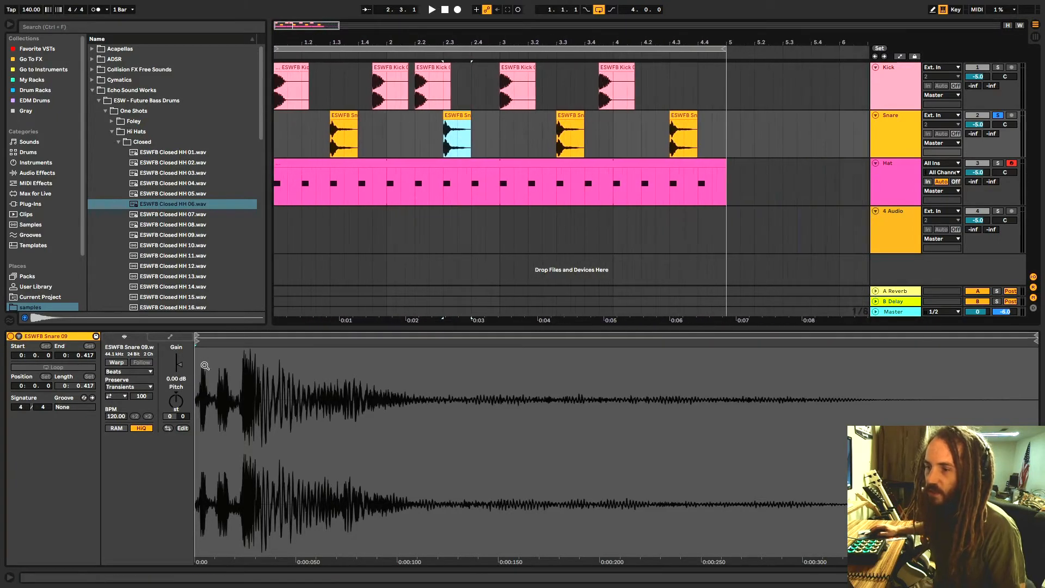
drag(196, 340, 242, 349)
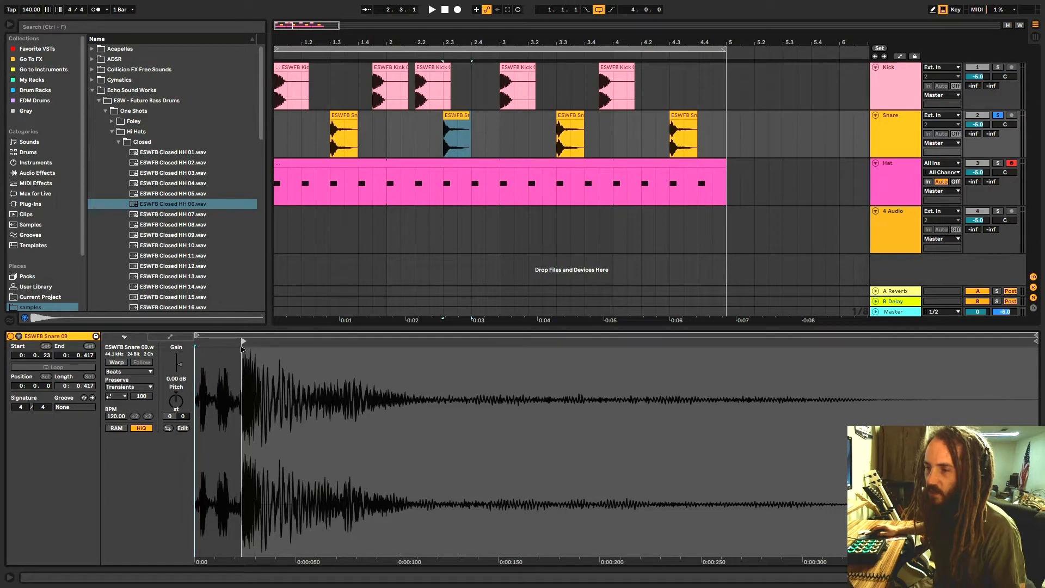
key(space)
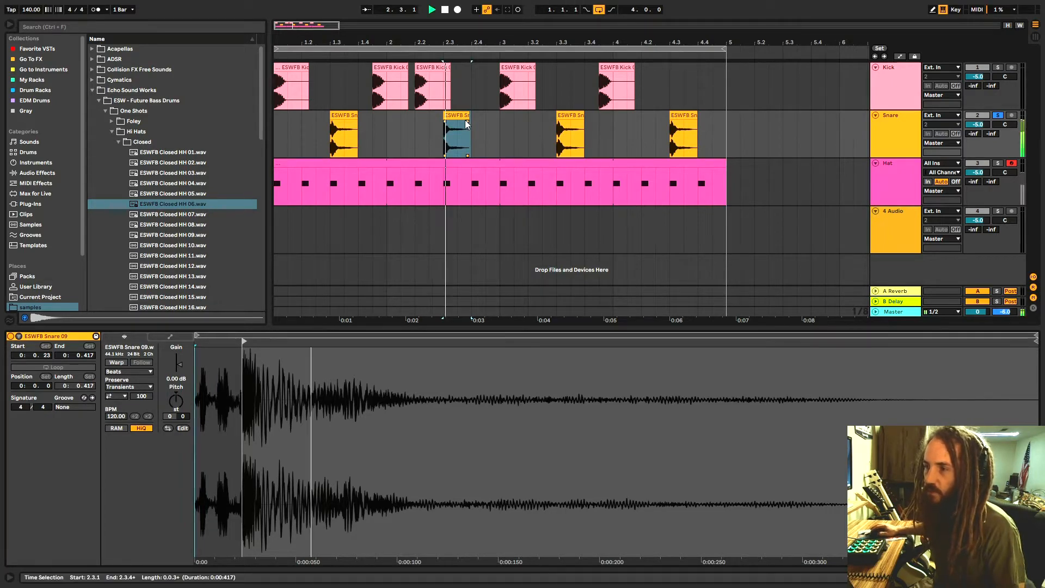
click(451, 116)
key(space)
click(344, 136)
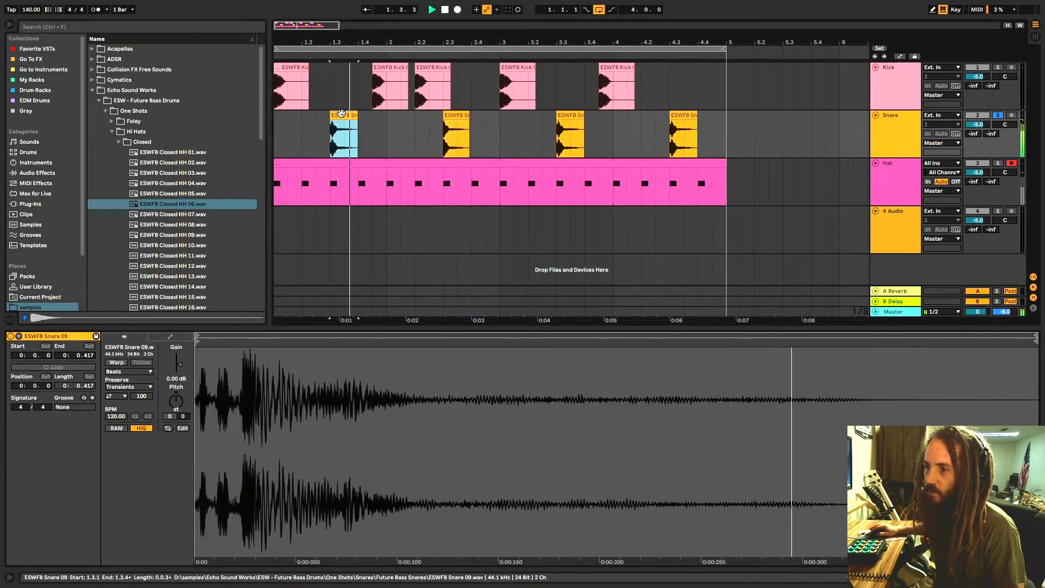
Move the sample start of the snare clip at 3.3 to 0:0.24, detune it by 29 cents and audition it.
click(566, 115)
drag(195, 345, 245, 347)
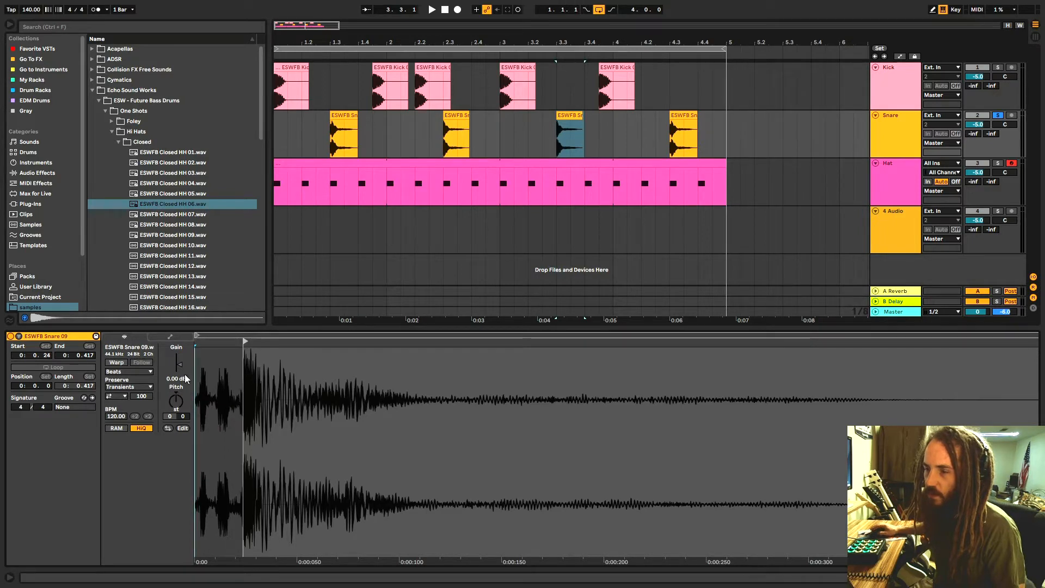
drag(182, 418, 183, 415)
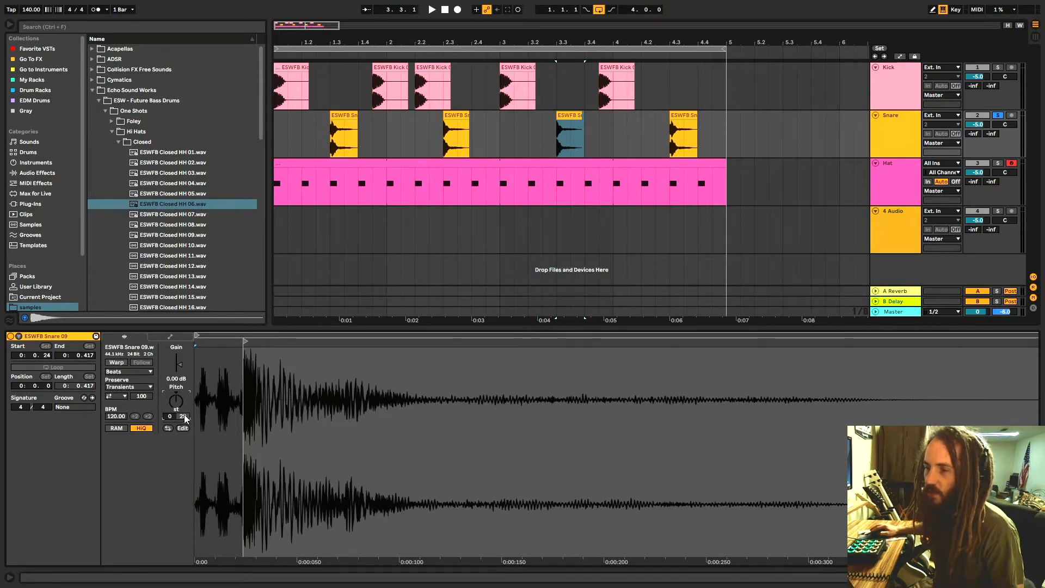
click(451, 124)
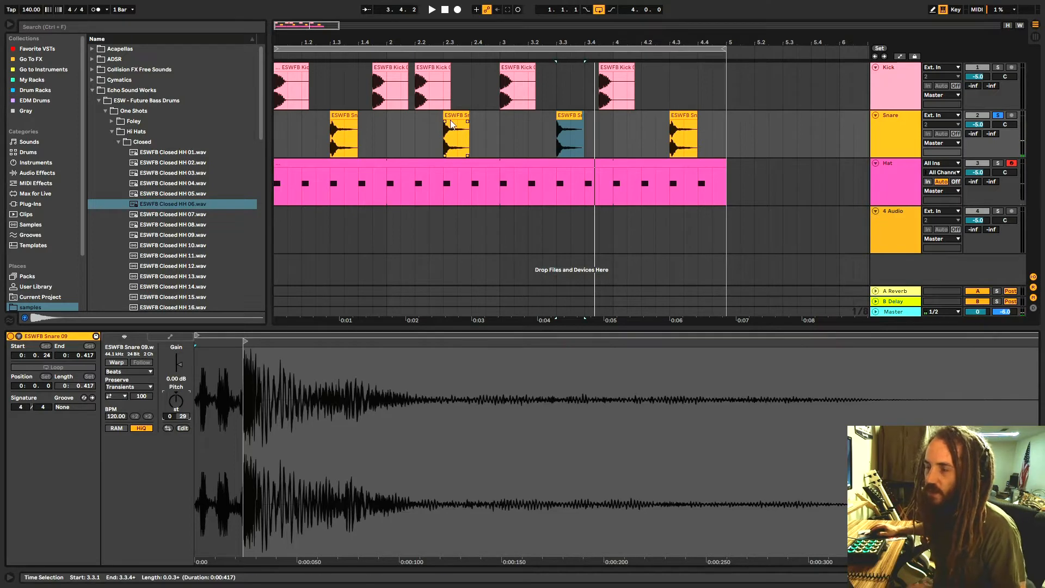
click(454, 114)
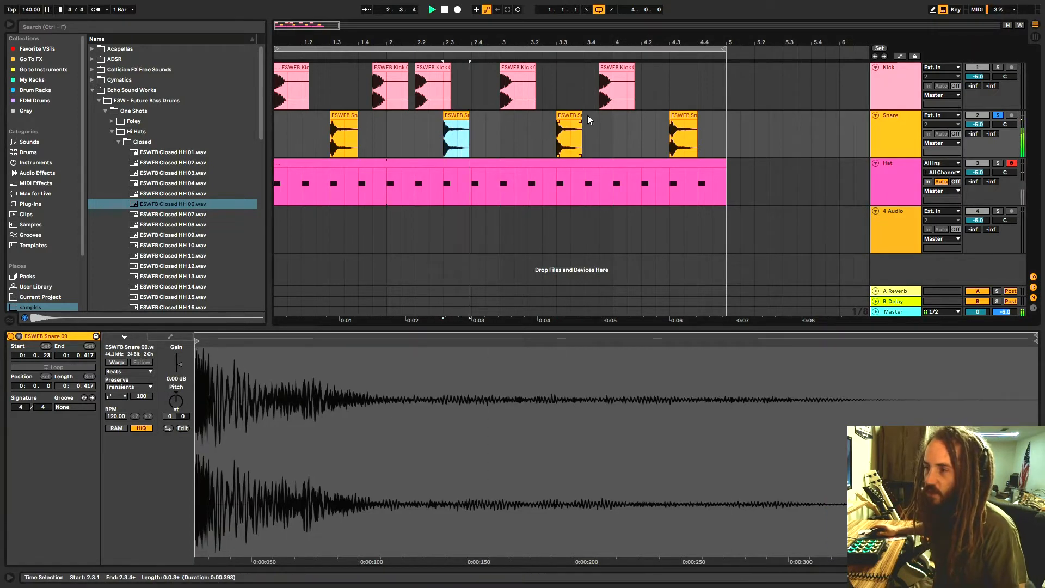
click(570, 116)
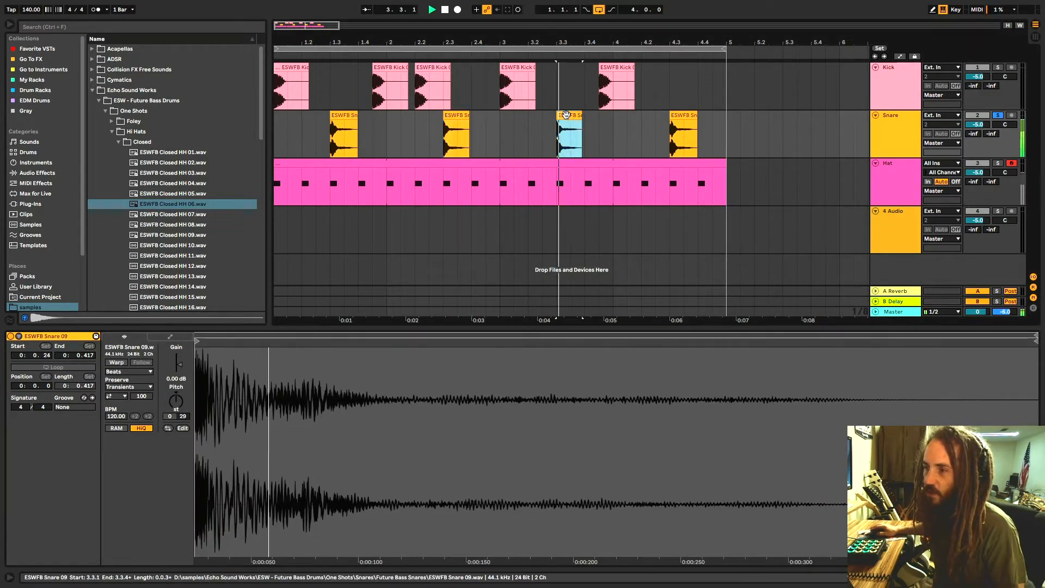
Turn on Warp for the snare clip at 4.3, halve its BPM to 70 and audition it.
click(684, 113)
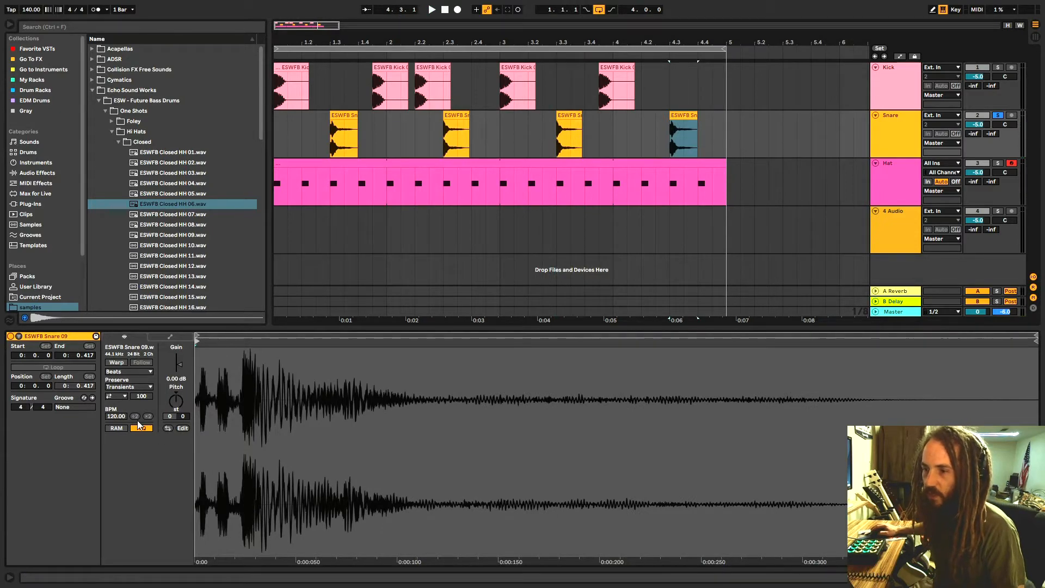
click(117, 362)
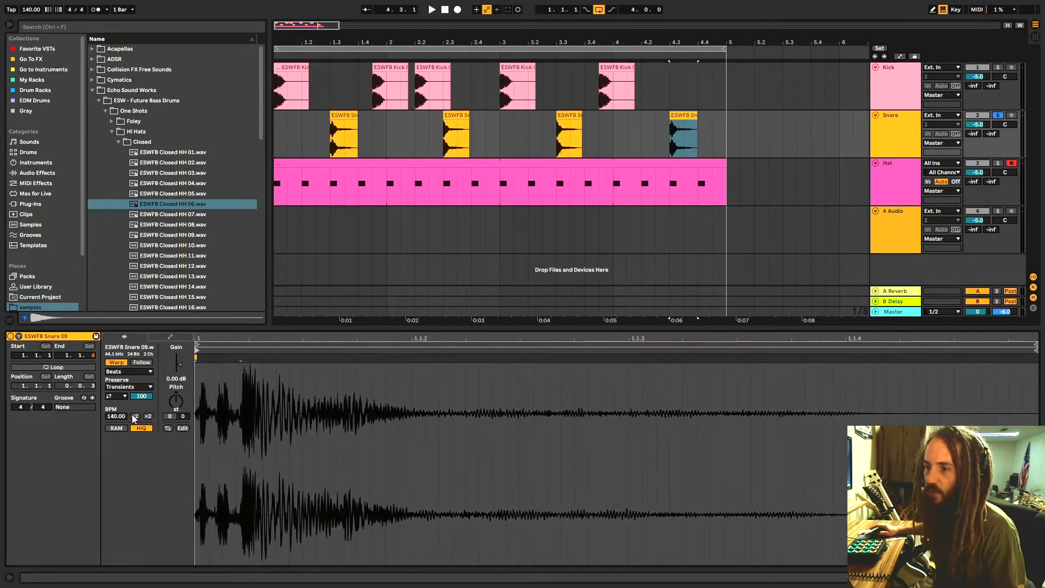
click(134, 416)
key(space)
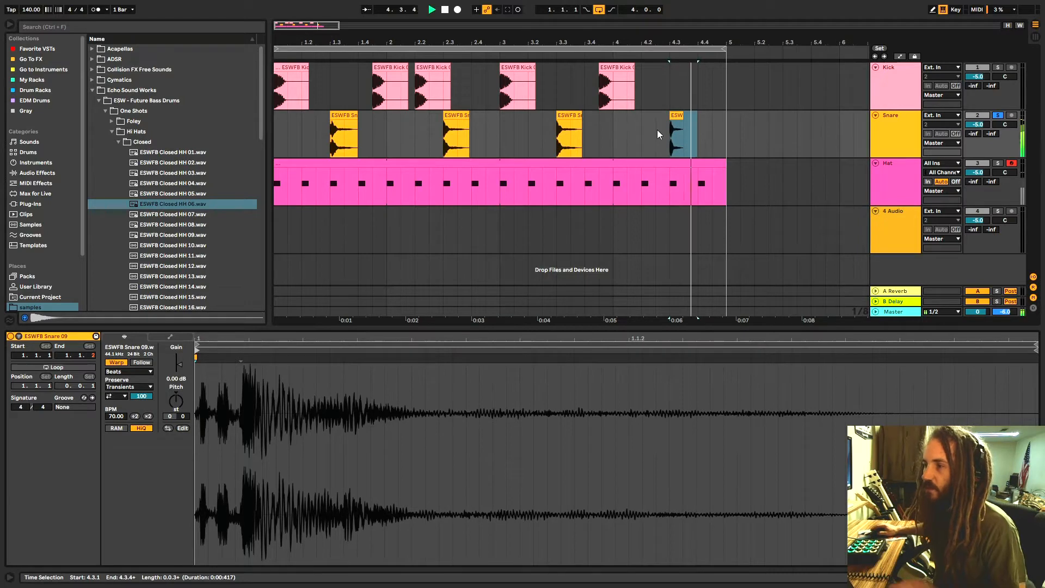
key(space)
Extend the end of the snare clip at 4.3 to 4.3.4 and add a fade-out spanning nearly the whole clip.
click(677, 114)
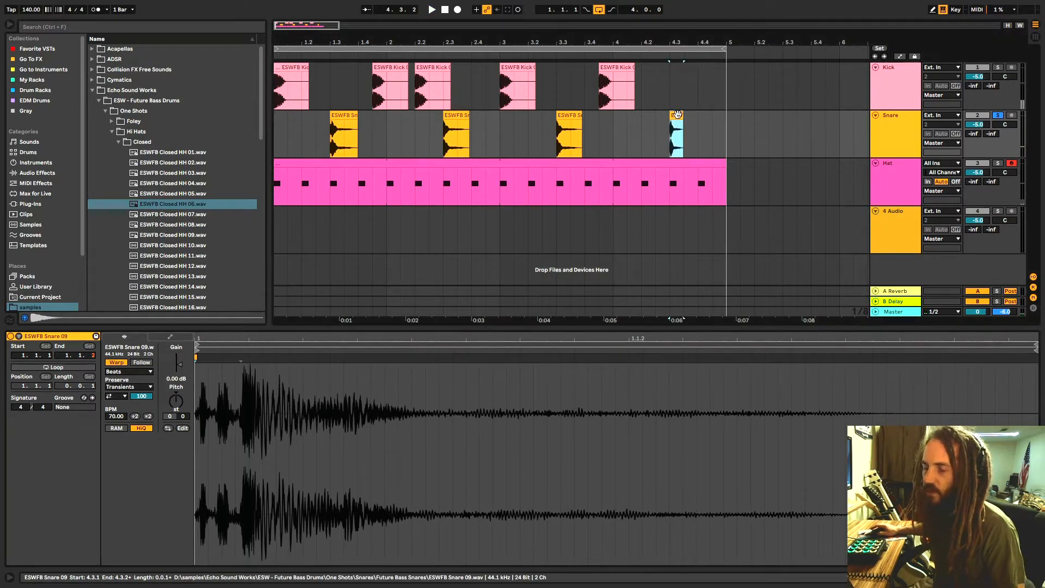
drag(683, 116, 698, 116)
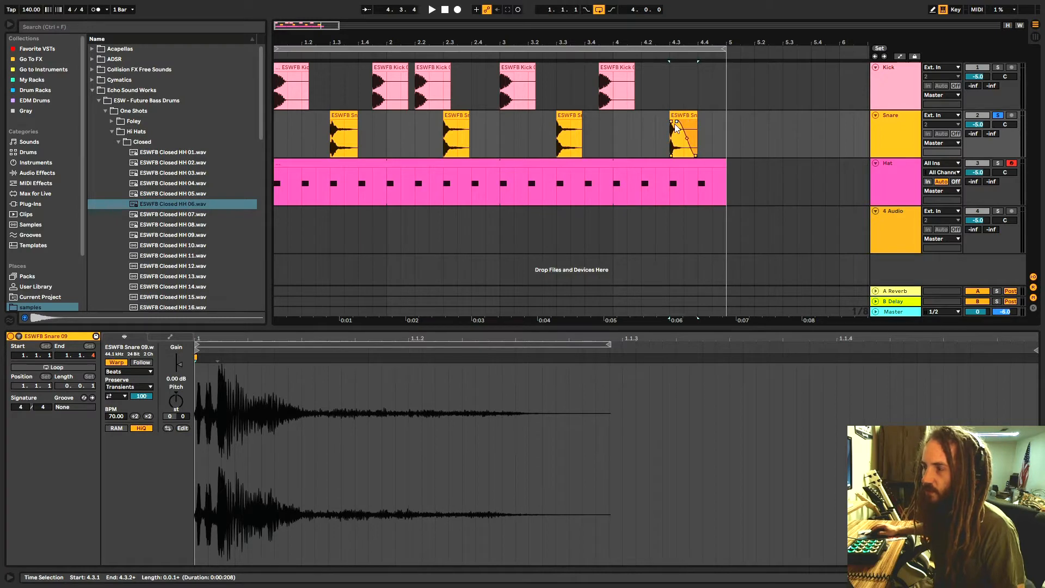
key(space)
key(space)
drag(675, 123, 672, 121)
key(space)
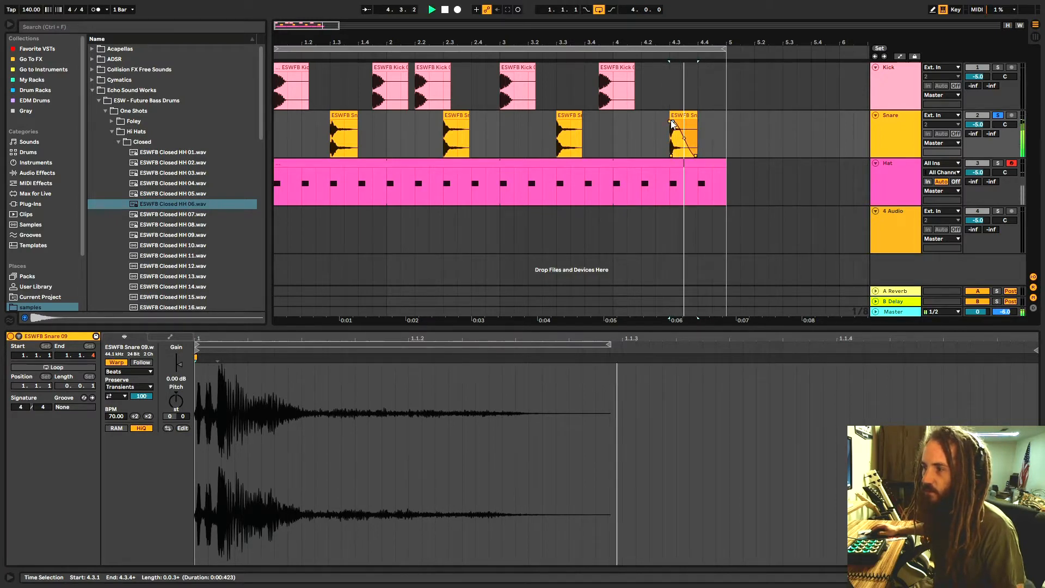
key(space)
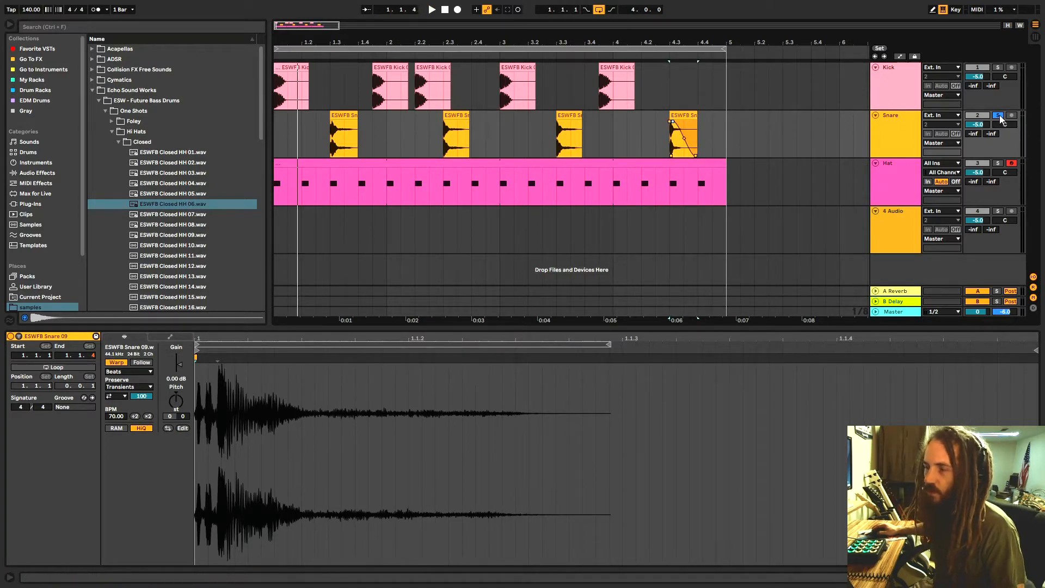
Compare the four snare clips one after another, play from the first, and take the Snare track out of solo.
click(341, 140)
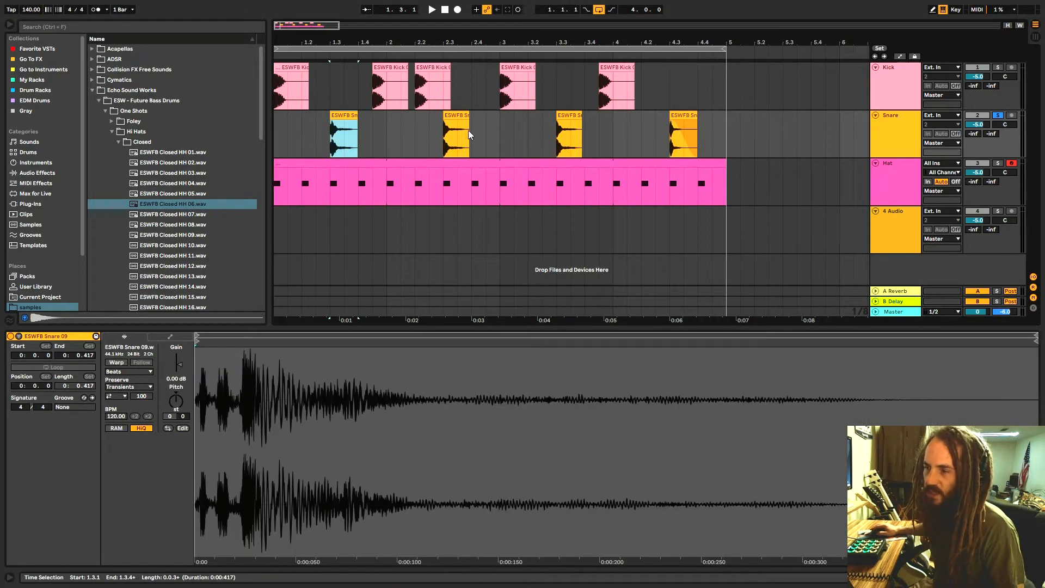
click(464, 124)
click(558, 127)
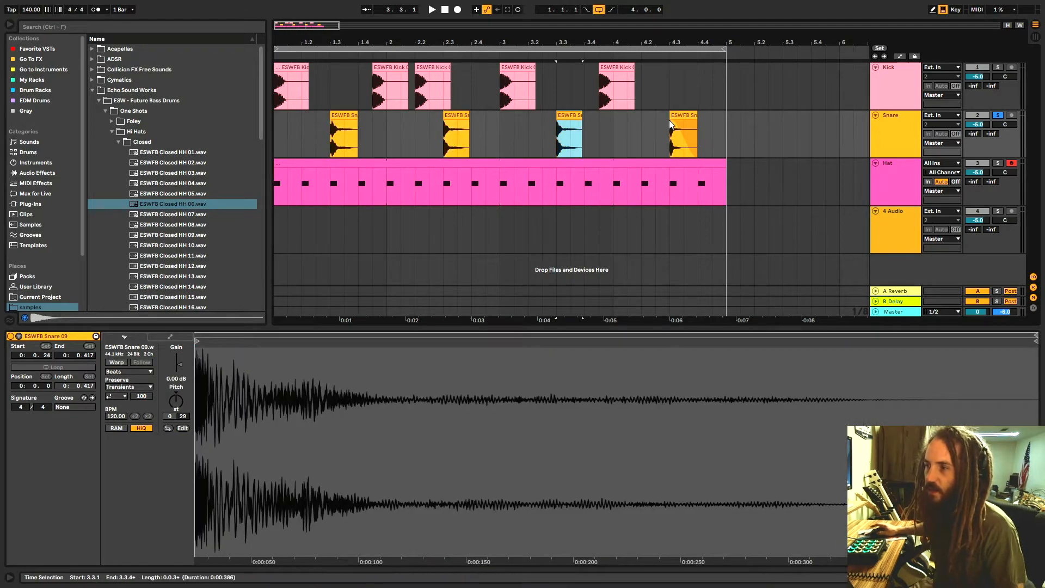
click(684, 115)
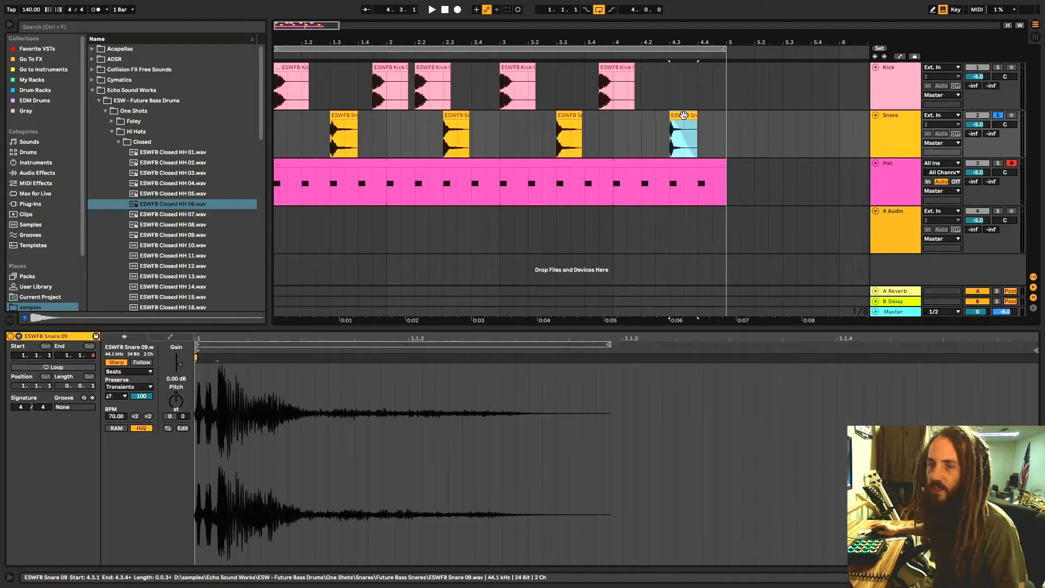
click(347, 116)
key(space)
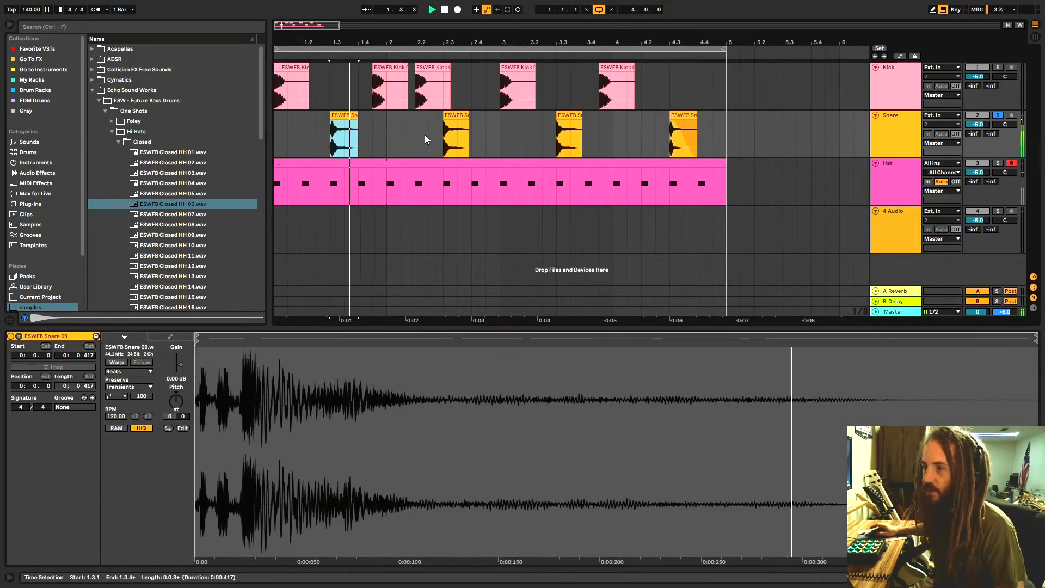
click(998, 116)
key(space)
Examine the notes in the Hat track's MIDI clip and return to the track's device chain.
click(893, 172)
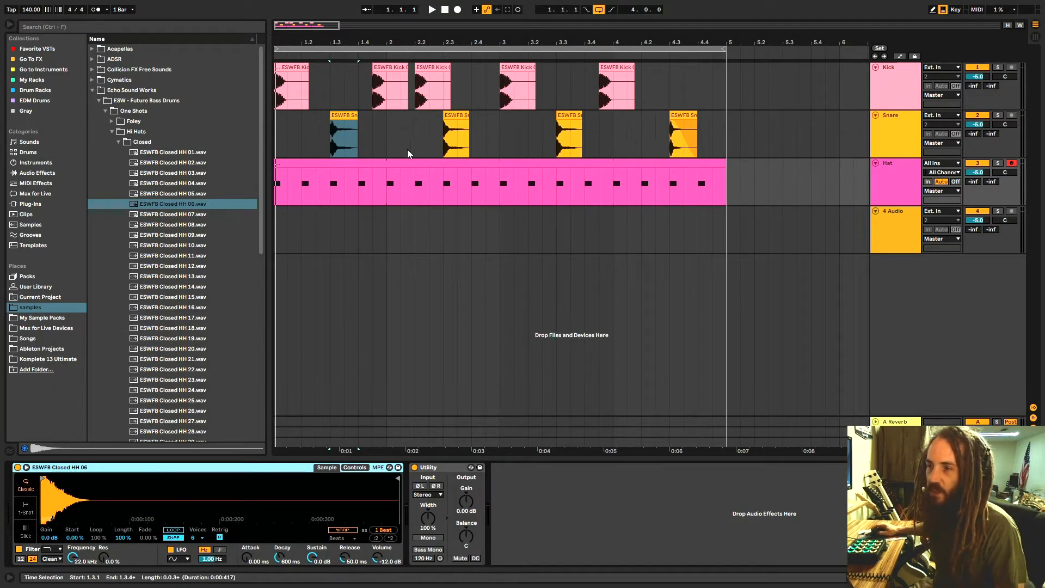
double_click(409, 185)
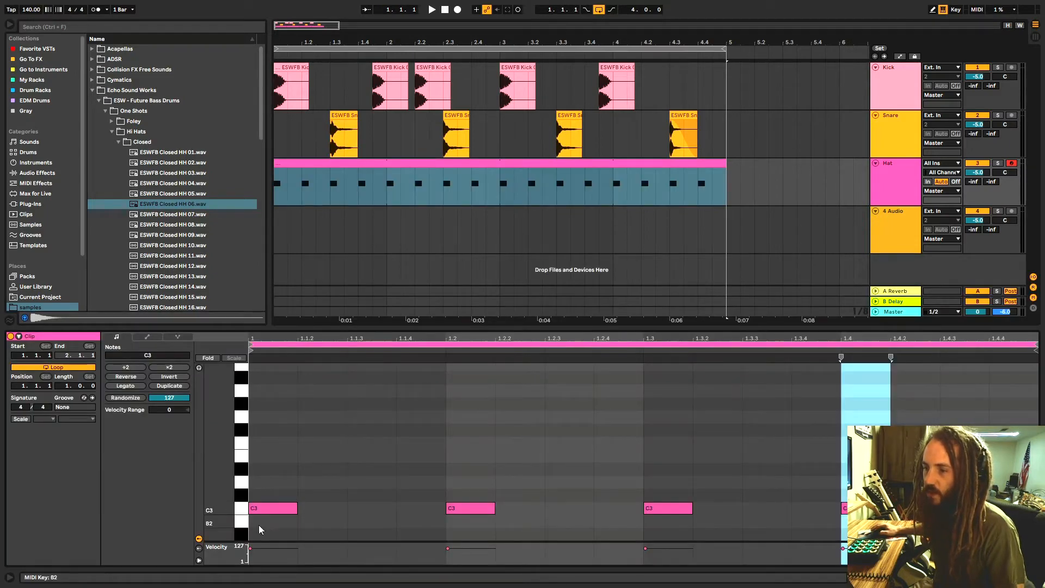
click(894, 172)
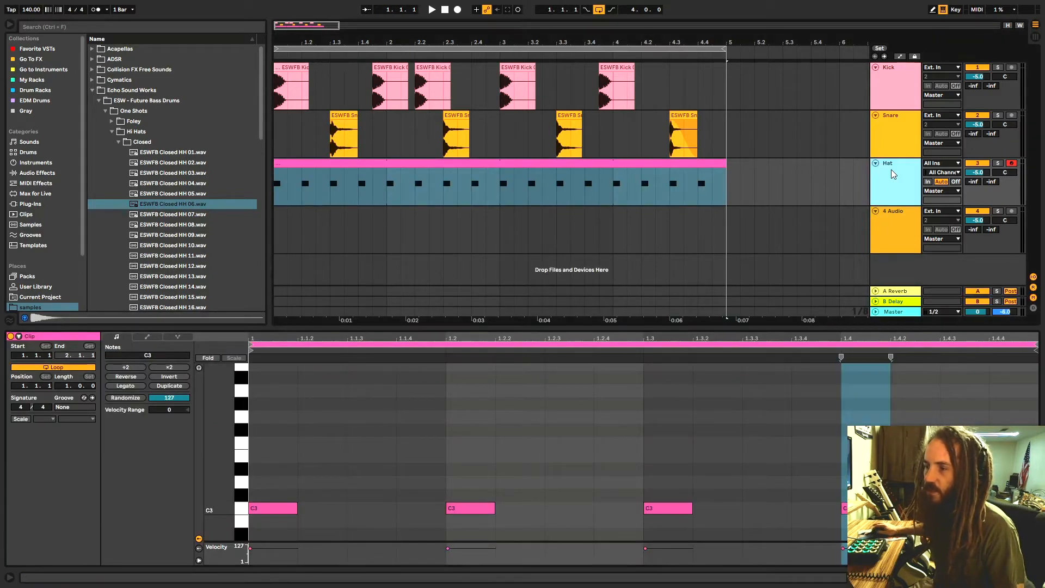
key(shift+Tab)
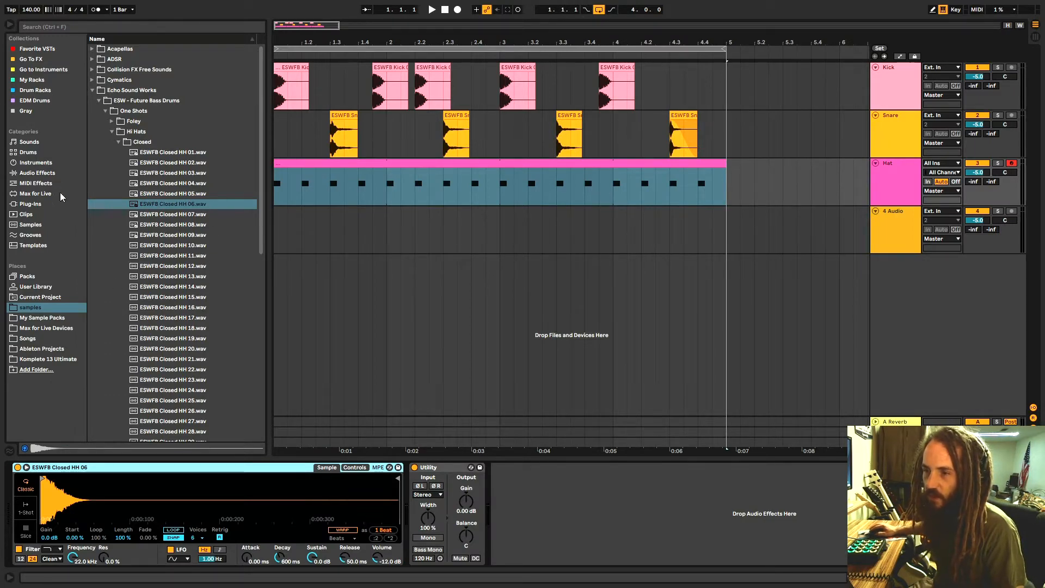
Add the LFO modulator after Utility on the Hat track, mapped to the sampler's Attack with a maximum of 10%.
click(35, 173)
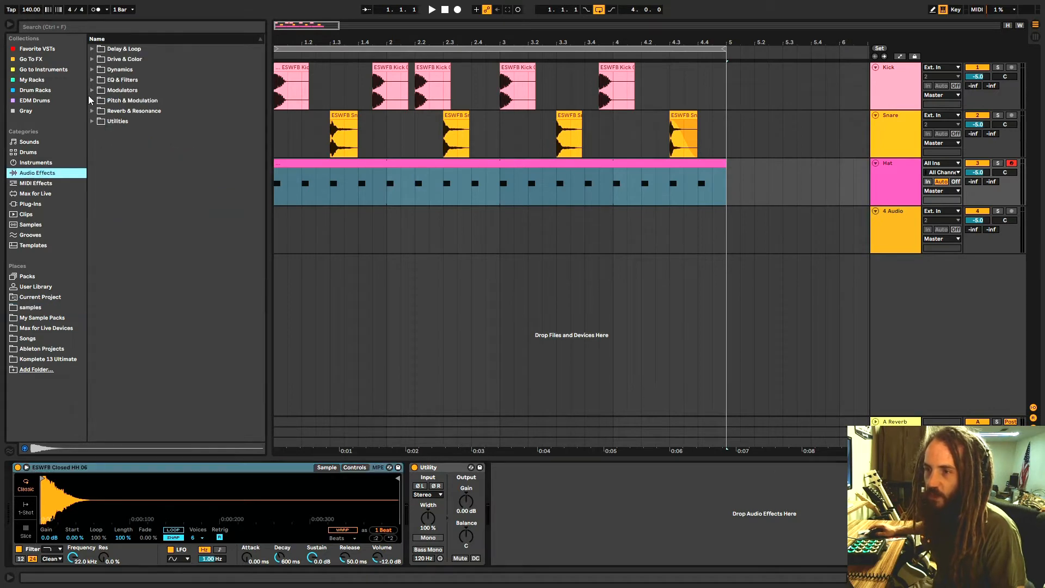
click(92, 90)
mouse_move(117, 110)
mouse_down()
mouse_move(234, 223)
mouse_move(588, 516)
mouse_up()
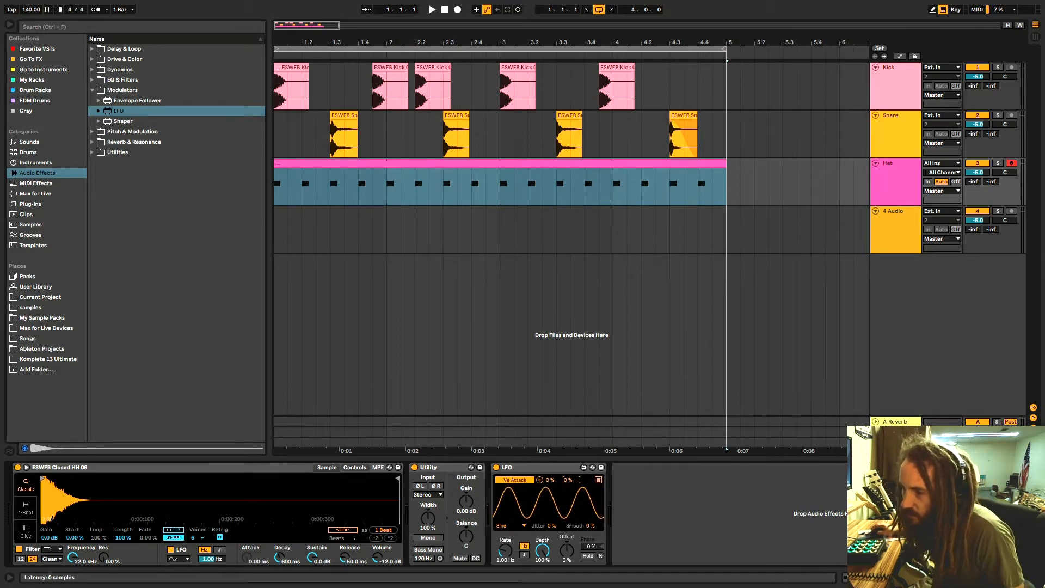
text(10)
key(Return)
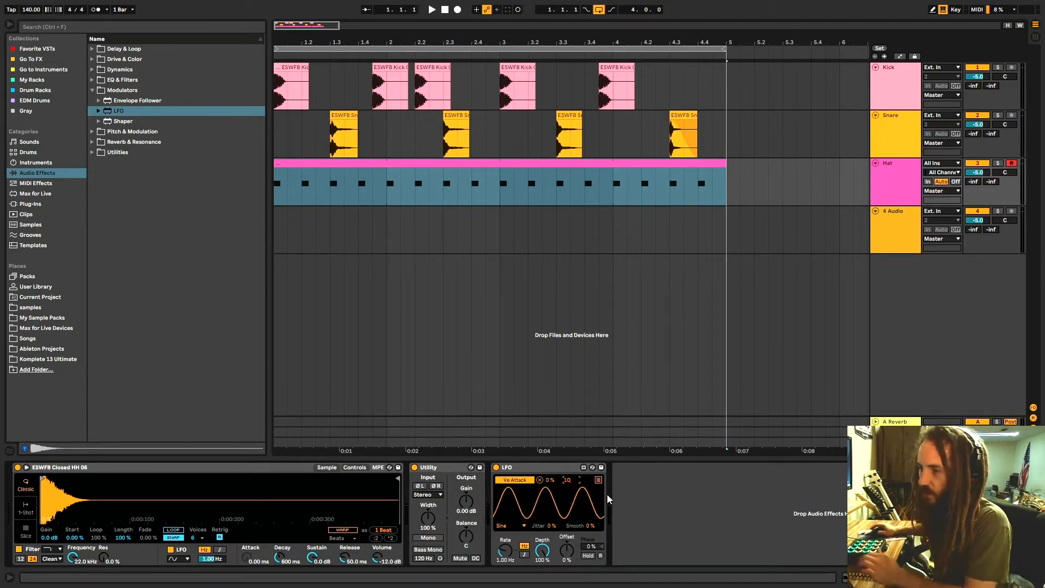
click(643, 502)
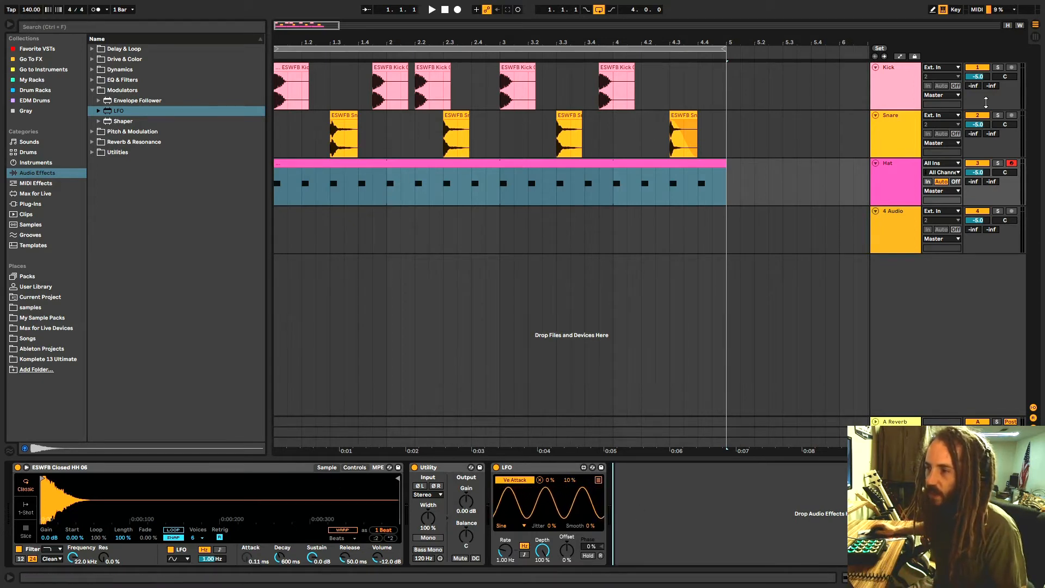
While auditioning the Hat track in solo, set the Attack LFO's rate to 2.80 Hz and its mapping maximum to 34%.
click(997, 164)
key(space)
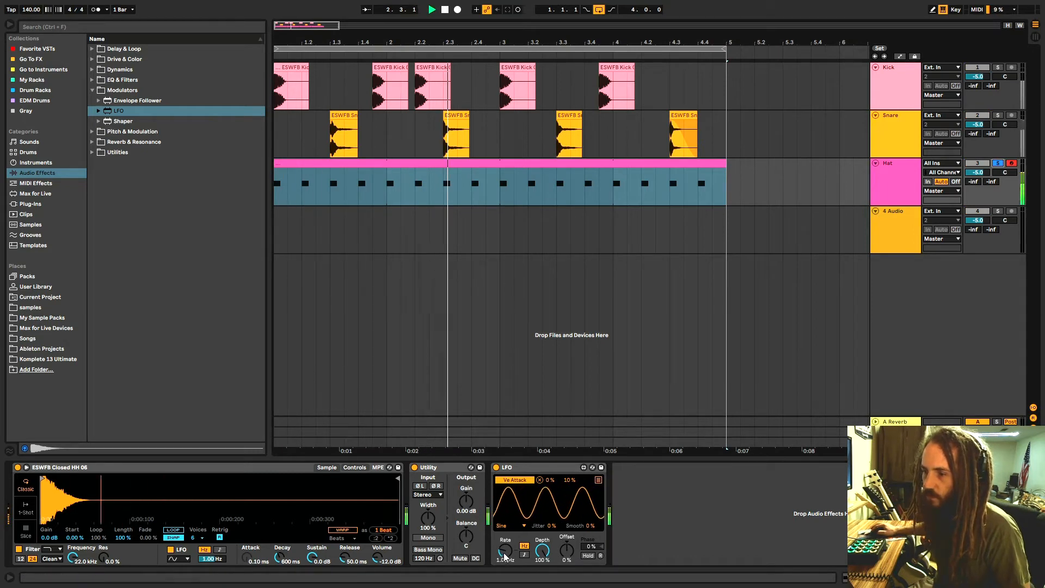
mouse_move(505, 551)
mouse_down()
mouse_move(506, 523)
mouse_move(505, 540)
mouse_up()
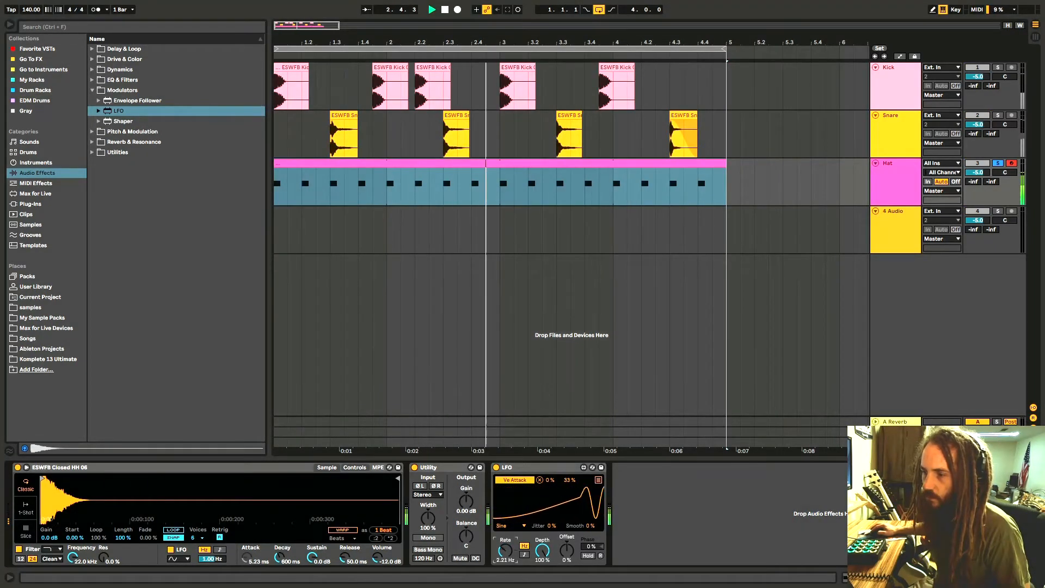
mouse_move(570, 481)
mouse_down()
mouse_move(570, 455)
mouse_move(570, 467)
mouse_up()
key(space)
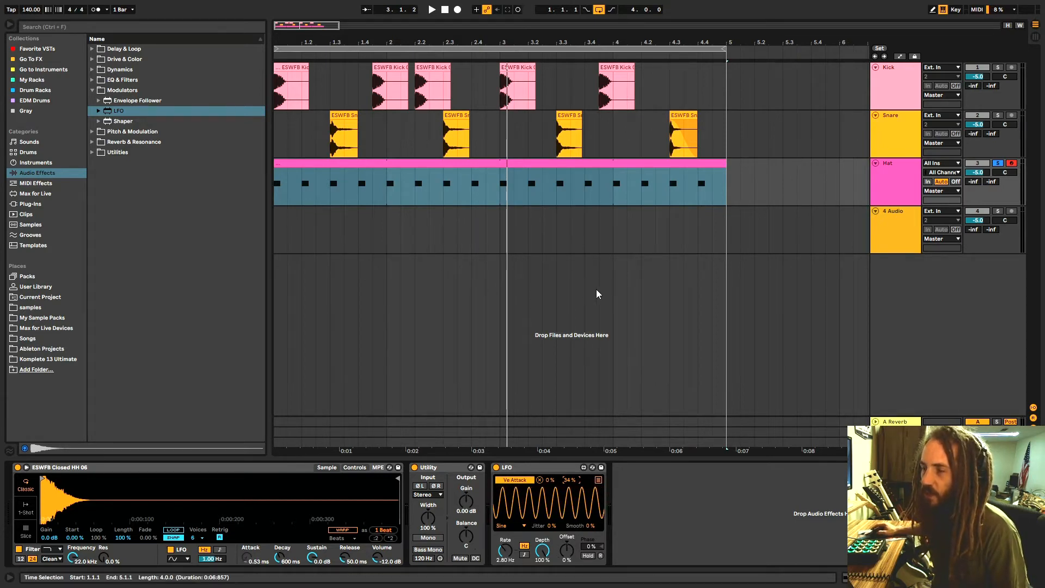
click(998, 163)
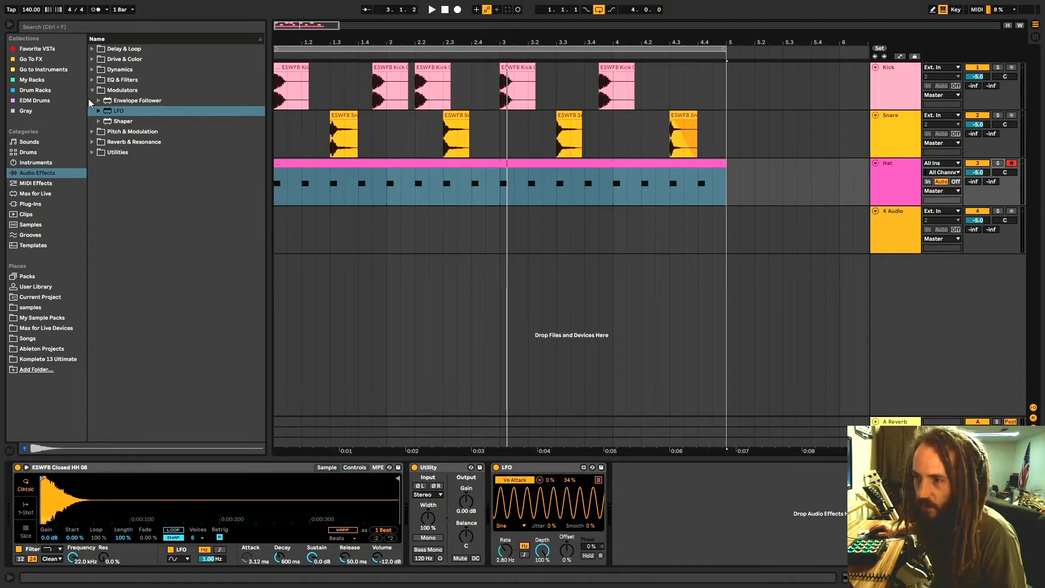
Add Frequency Shifter and a second LFO at the end of the Hat chain, mapping the LFO to Fine between 45% and 55%.
click(91, 132)
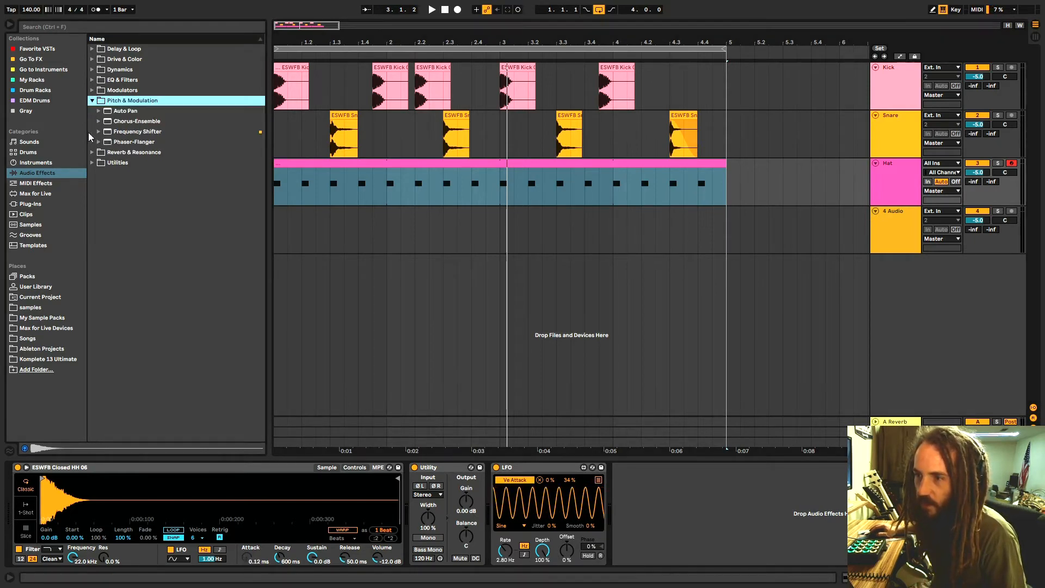
drag(125, 132, 688, 543)
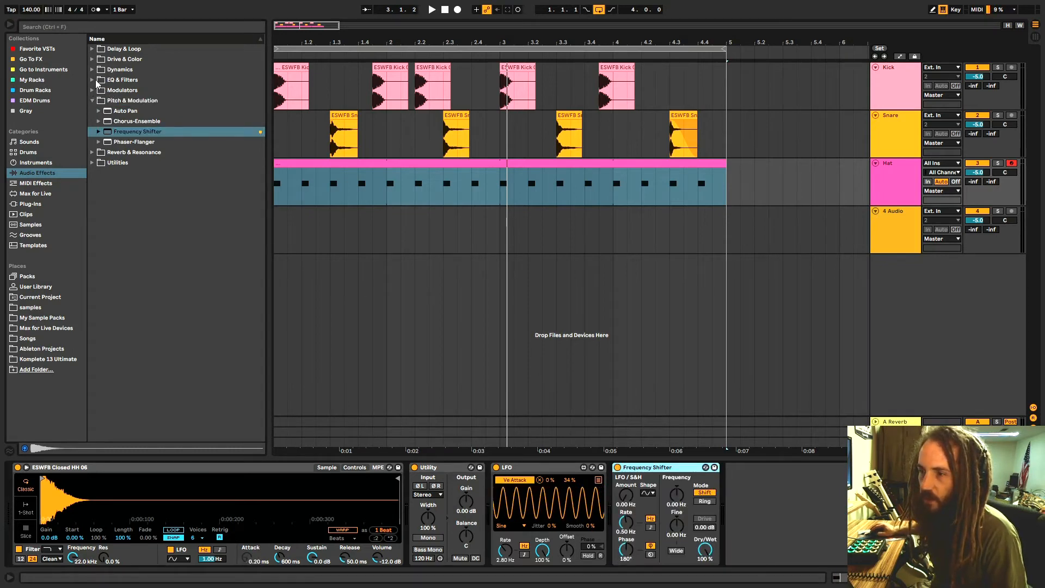
click(96, 90)
drag(108, 113, 680, 459)
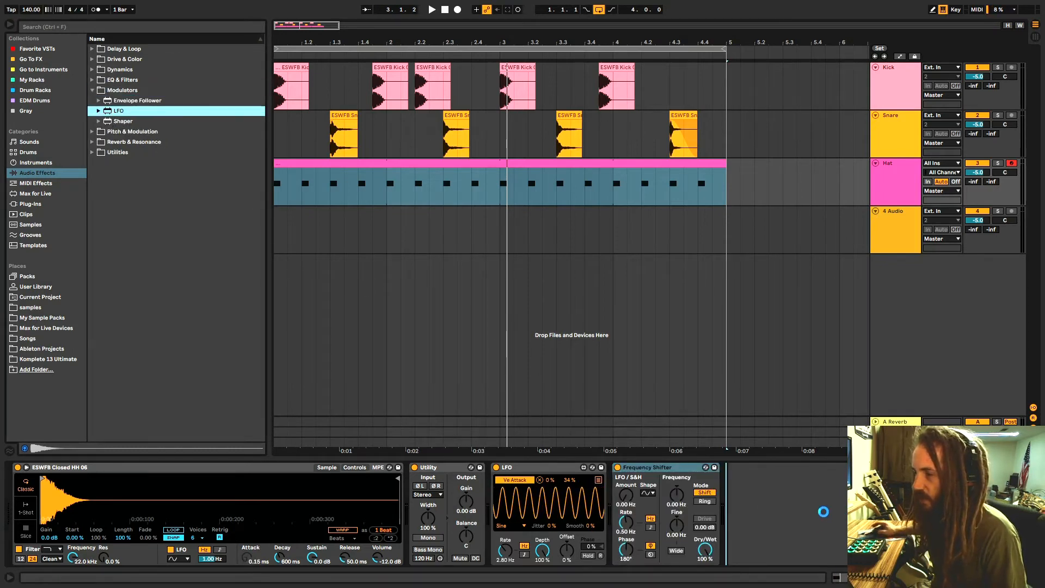
drag(841, 510, 839, 506)
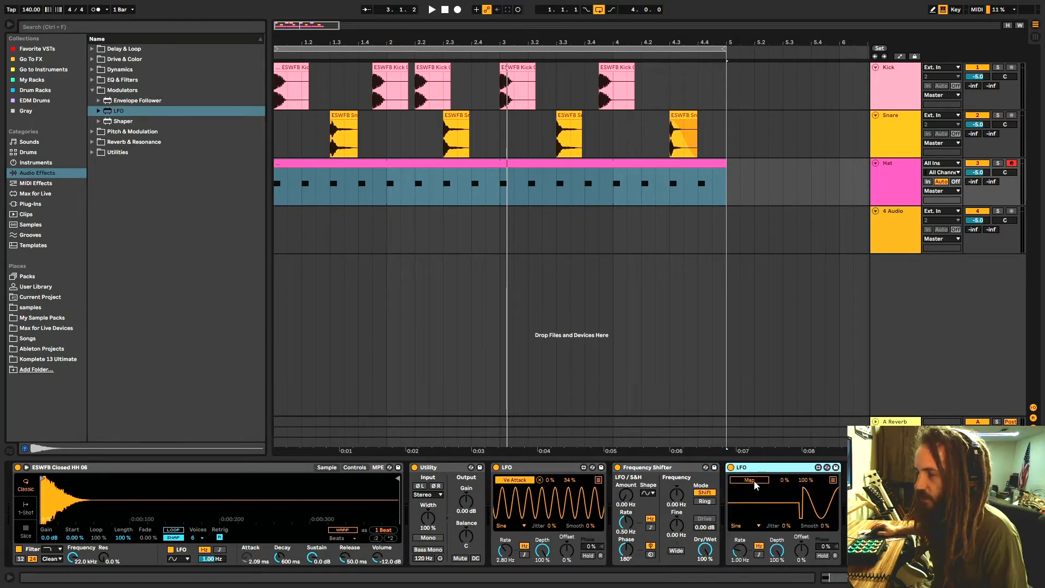
click(754, 483)
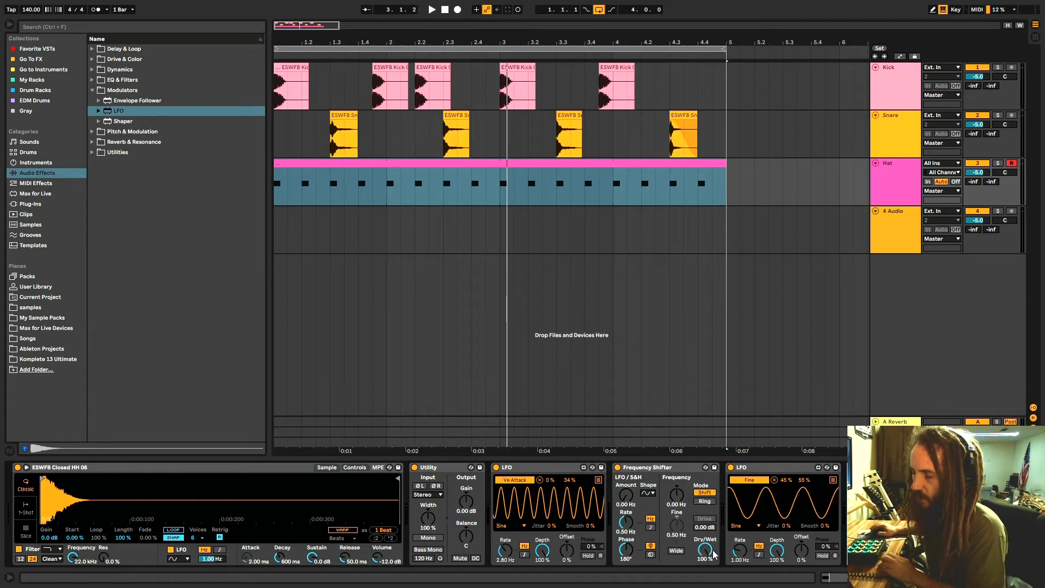
While auditioning the Hat track in solo, set Frequency Shifter's Dry/Wet to 36.5% and the second LFO's rate to 0.70 Hz.
drag(709, 554, 709, 563)
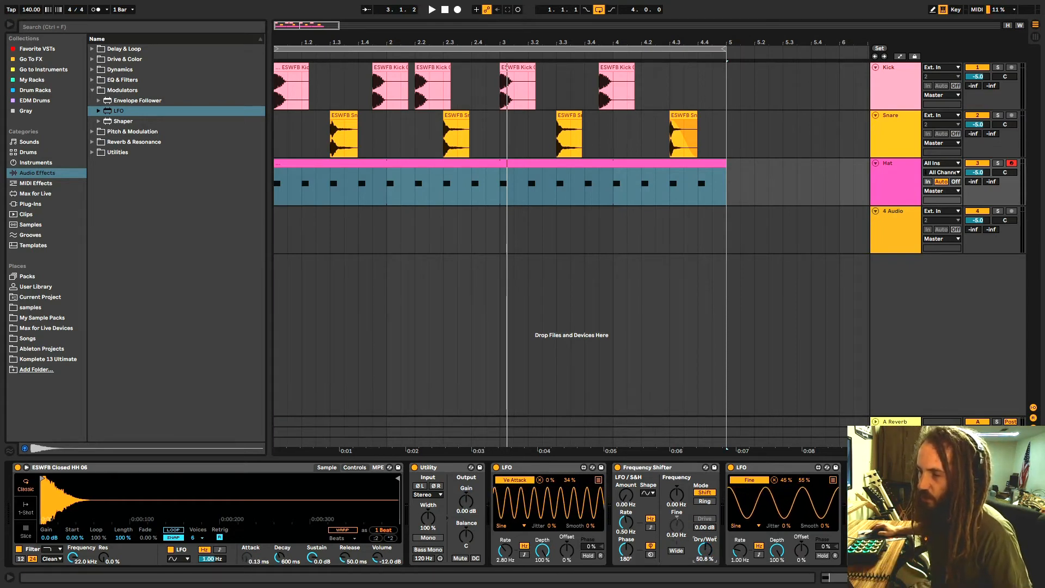
key(space)
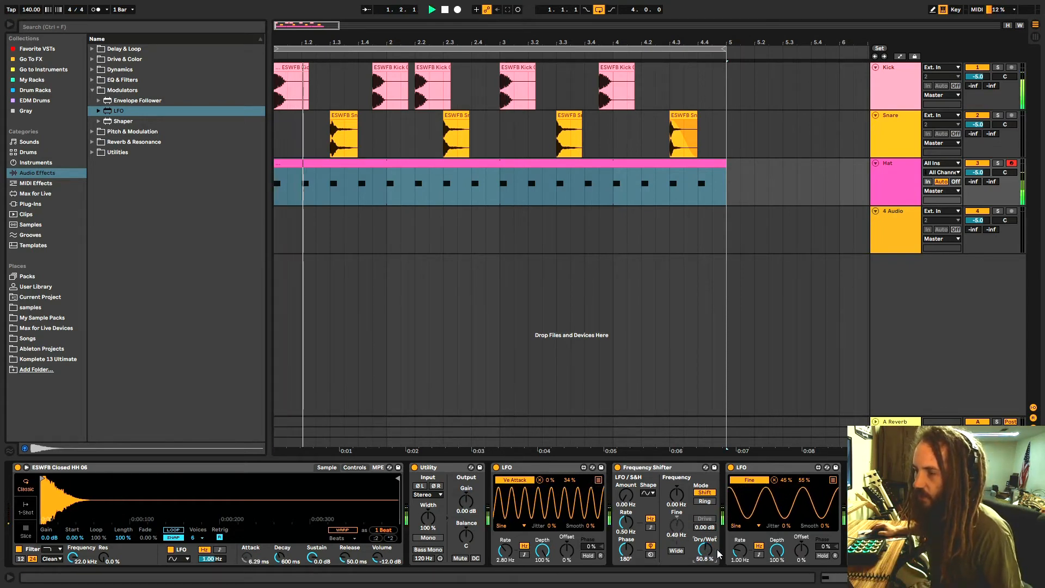
click(998, 164)
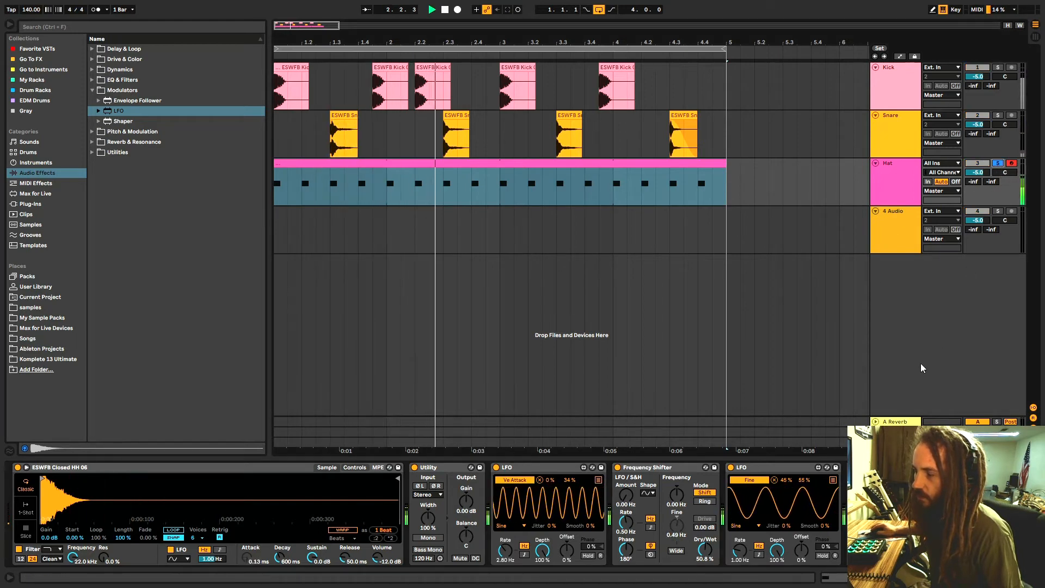
drag(703, 560, 738, 526)
key(space)
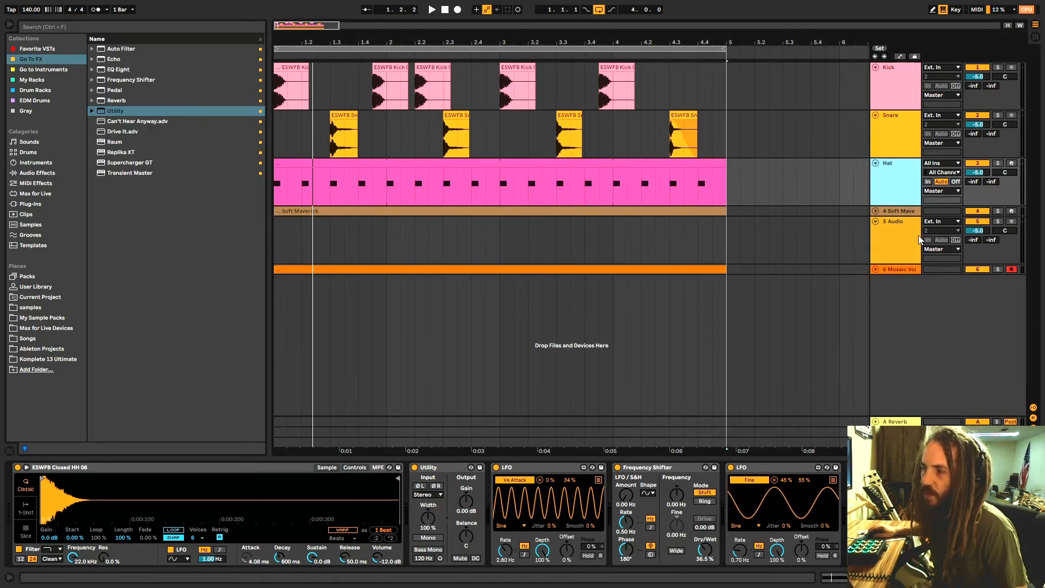
Delete the empty 5 Audio track and play the full loop with the Soft Maverick and Mosaic Voices tracks.
click(901, 268)
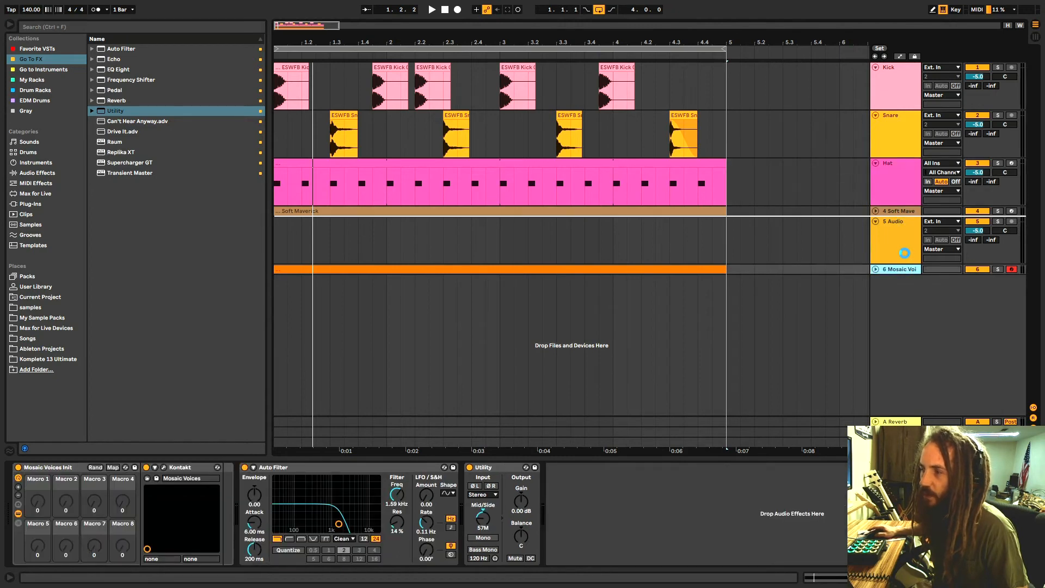
drag(904, 253, 903, 251)
click(903, 247)
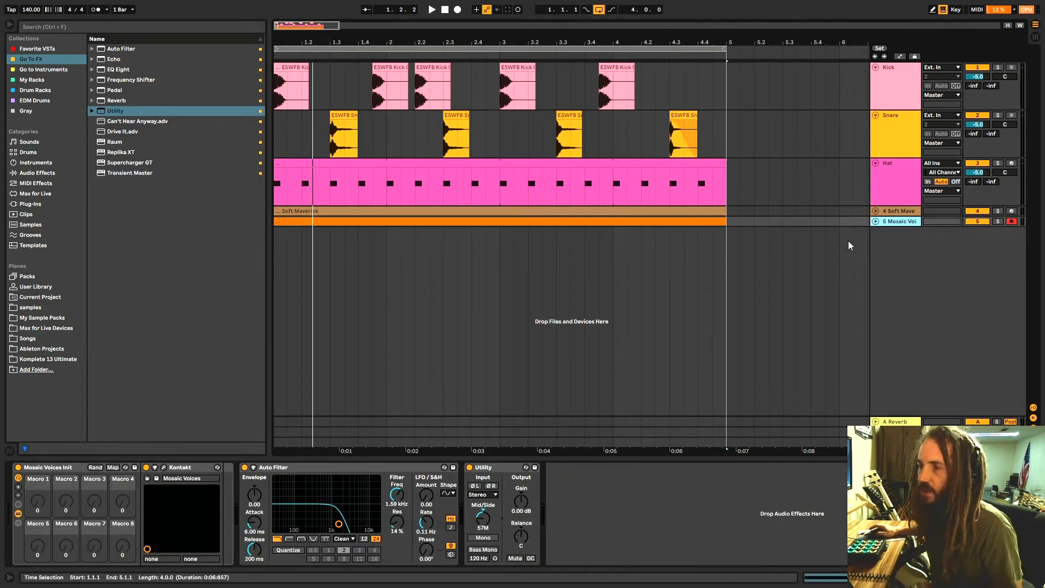
click(432, 9)
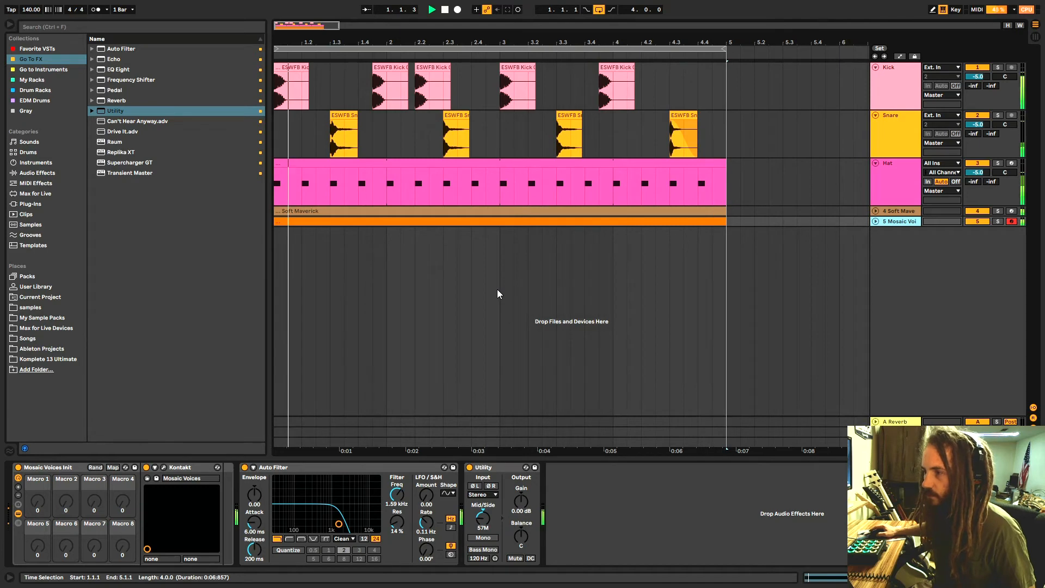
click(445, 12)
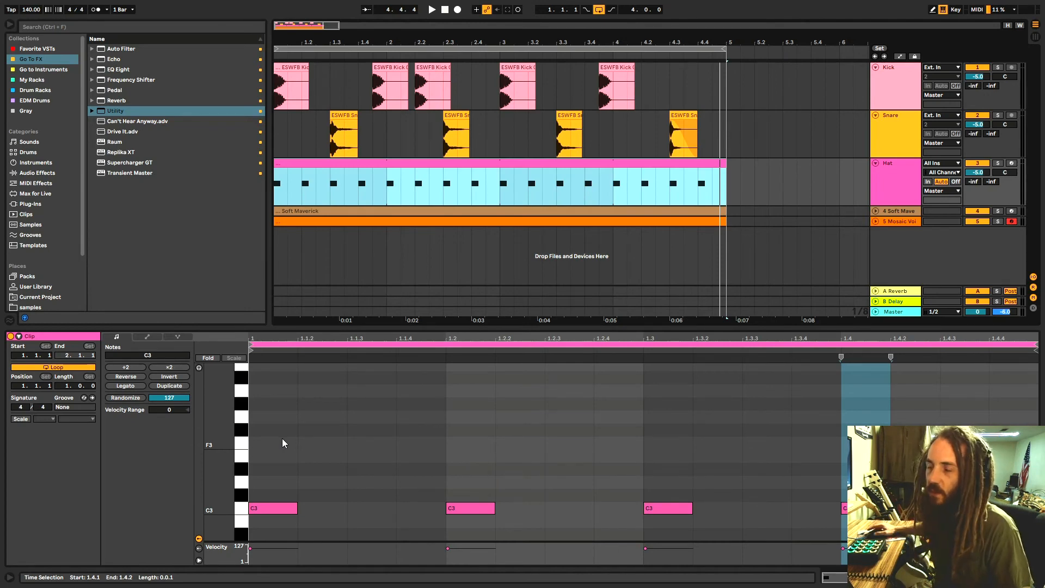
Check the four C3 notes in the Hat clip and assign the clip the Dancehall Raggamuffin Accent 16ths groove.
click(267, 511)
click(469, 509)
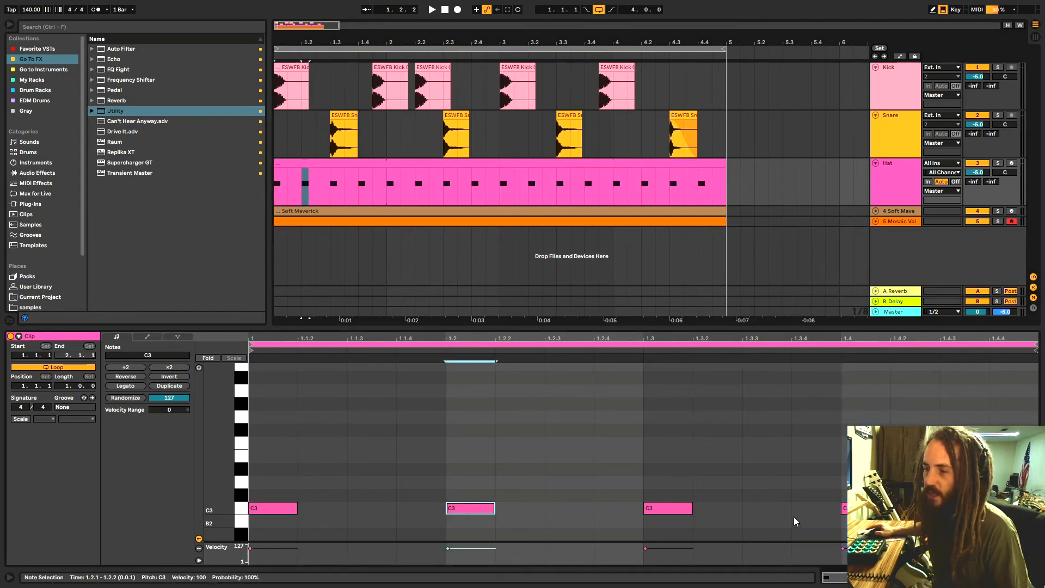
click(678, 509)
click(865, 509)
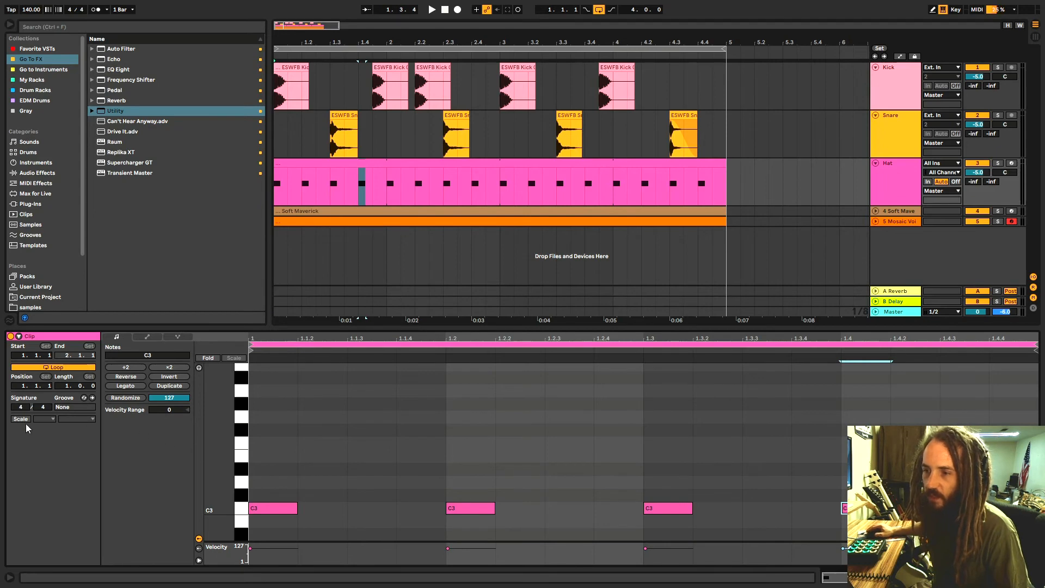
click(84, 398)
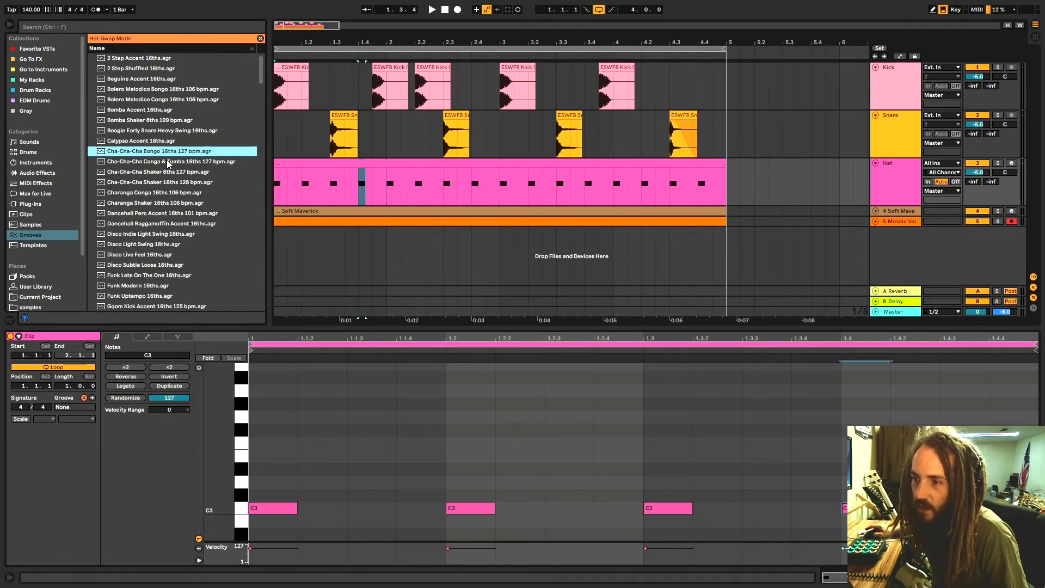
double_click(152, 223)
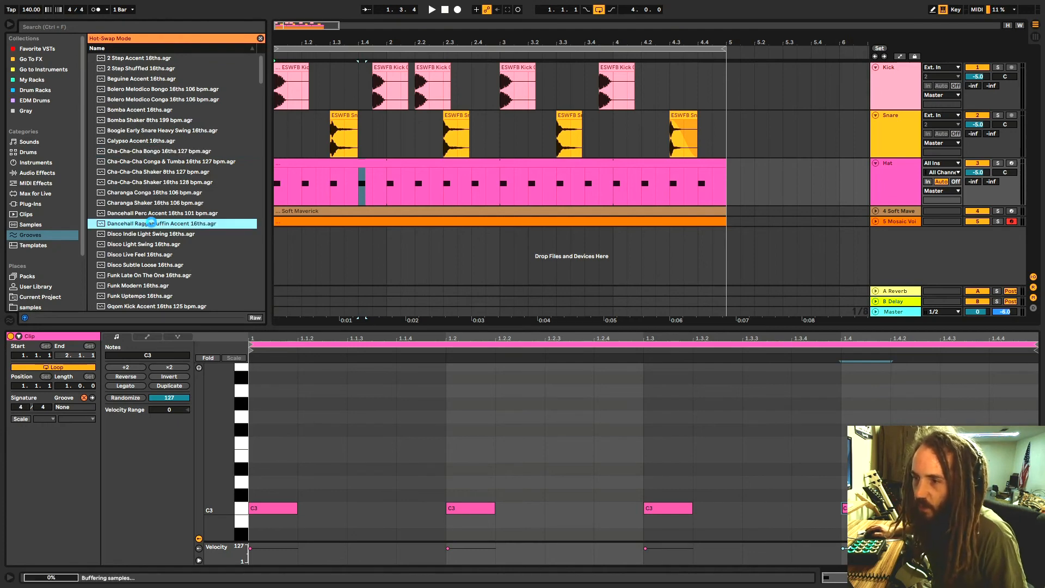
Play the loop with the groove assigned and solo the Hat track to hear its effect.
key(space)
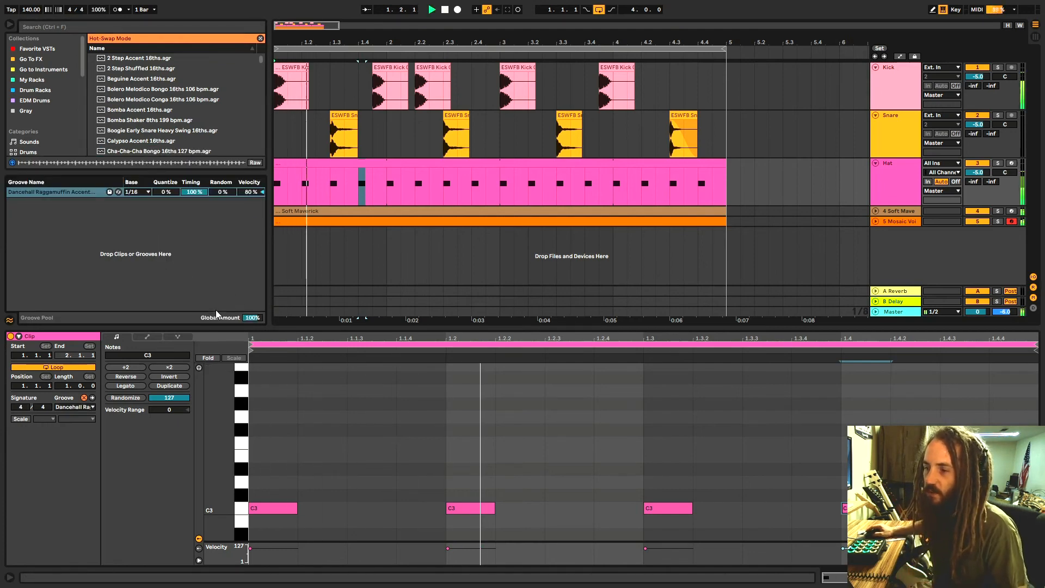
click(999, 163)
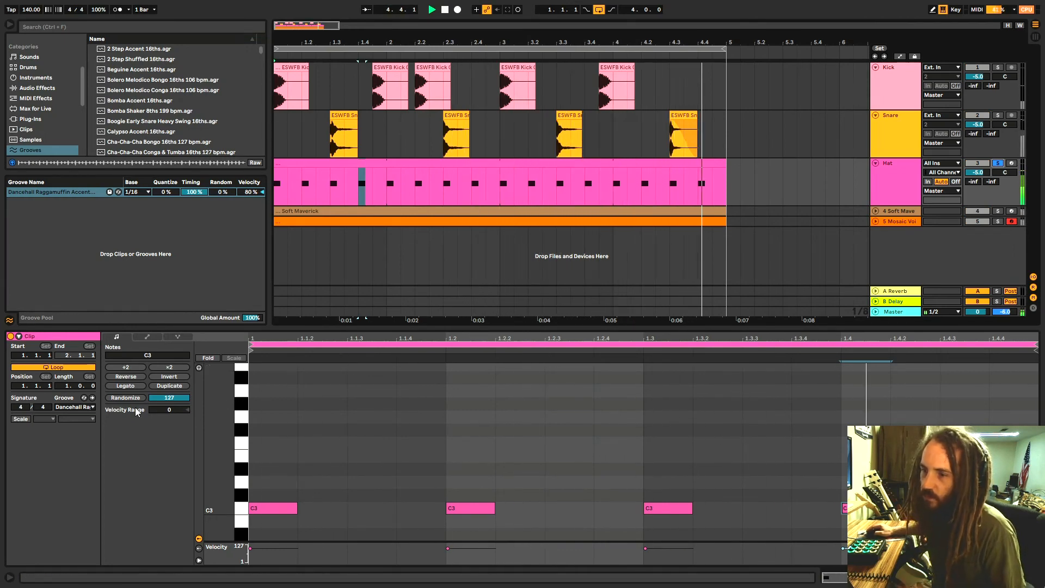
key(space)
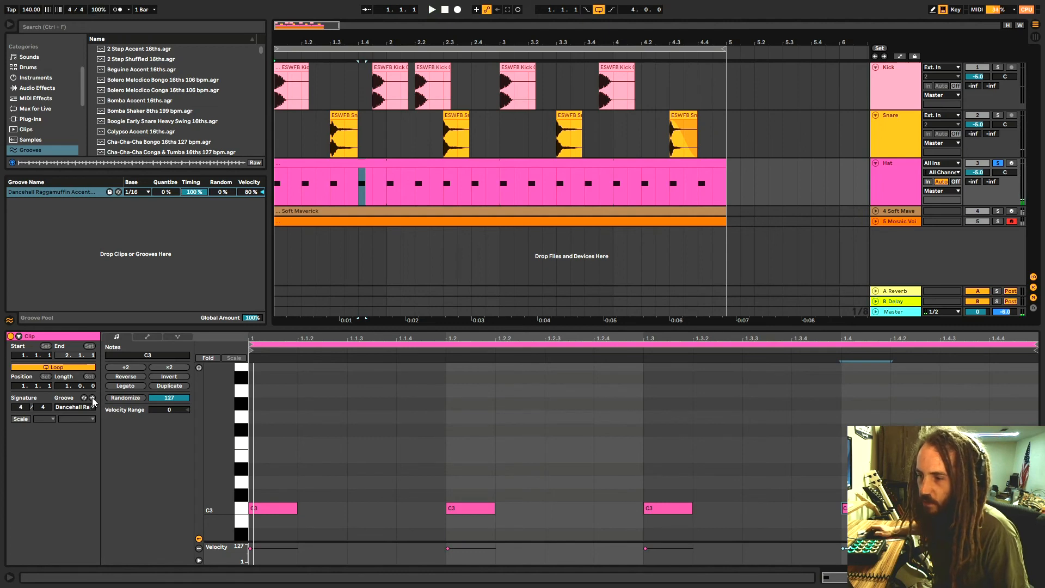
Commit the groove to the Hat clip and examine the timing and velocity of its notes, especially the one at 1.4.
click(93, 398)
drag(555, 340, 555, 245)
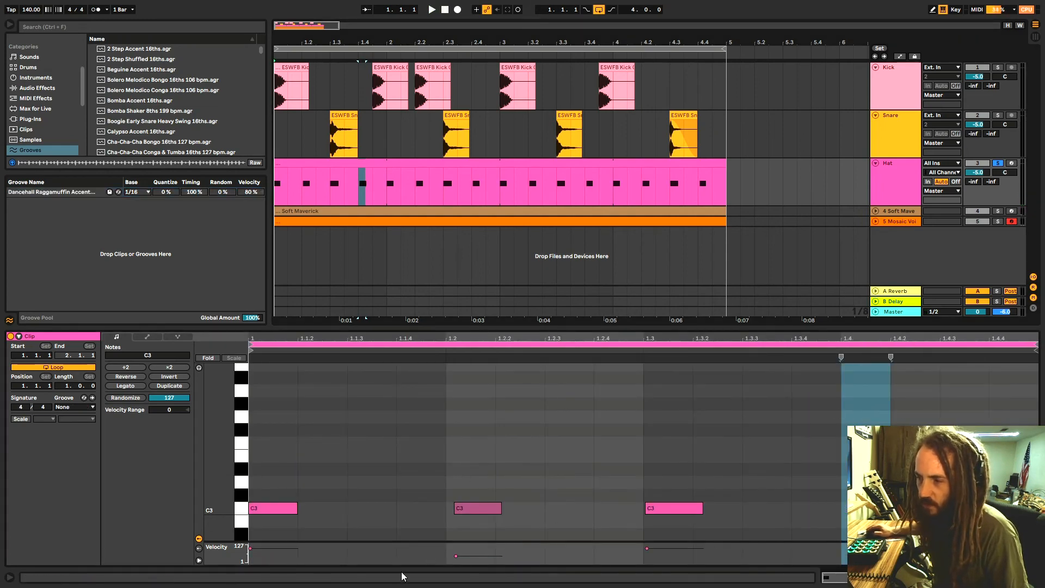
drag(878, 340, 878, 403)
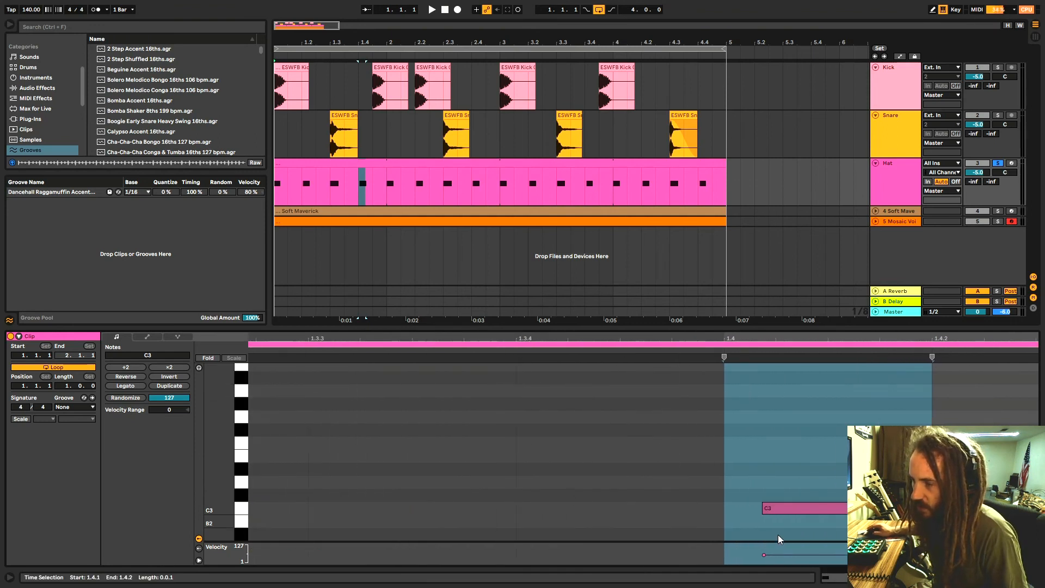
drag(753, 341, 753, 262)
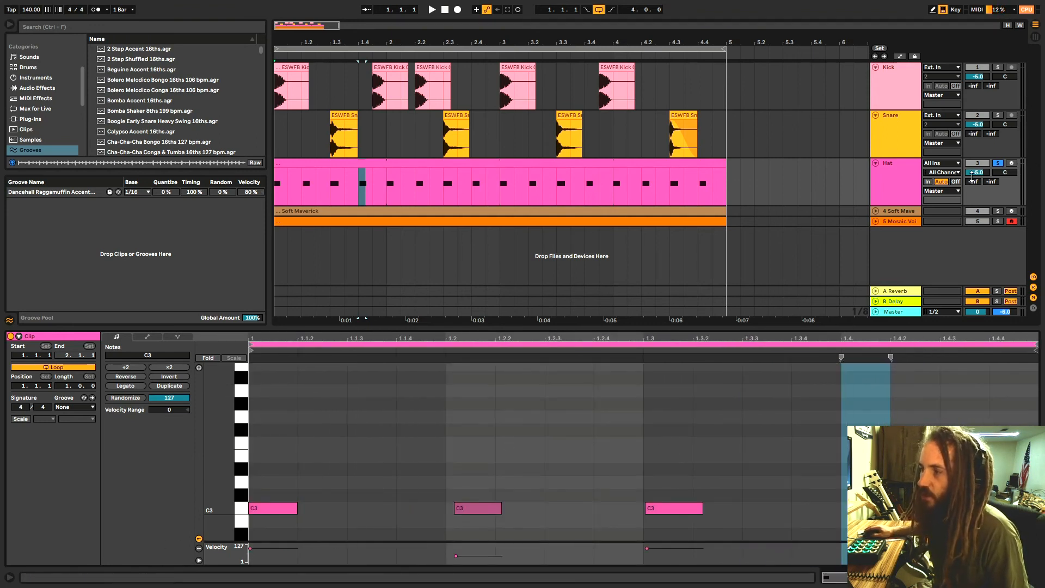
Play the full loop with the Hat track out of solo and hide the Groove Pool.
click(999, 164)
key(space)
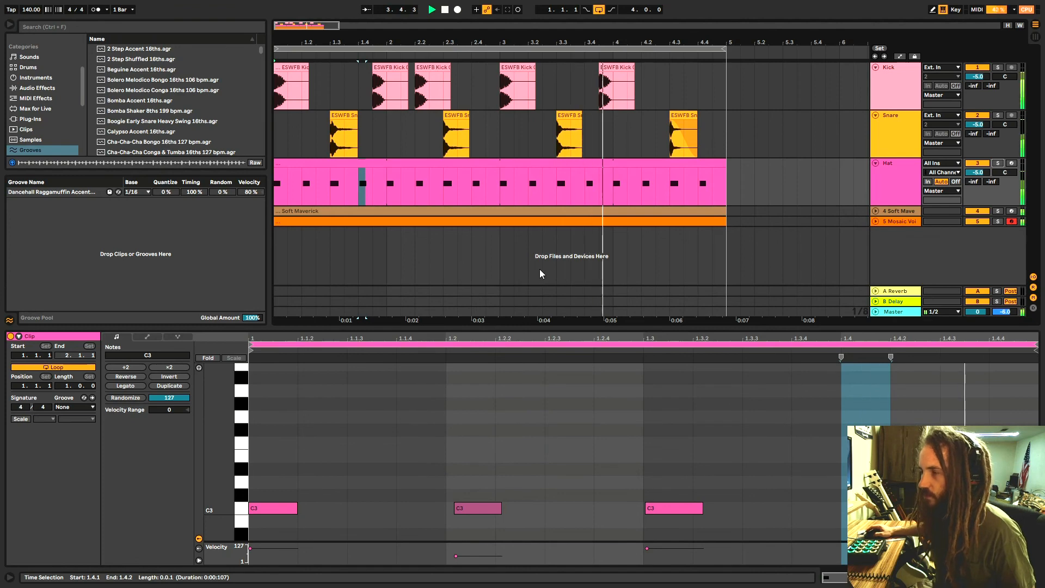
key(space)
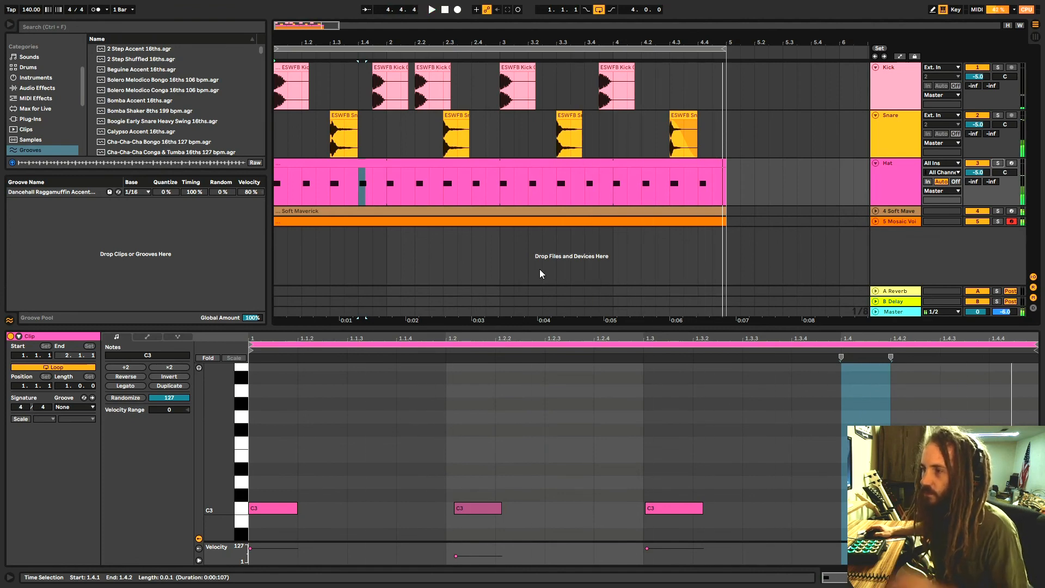
click(10, 321)
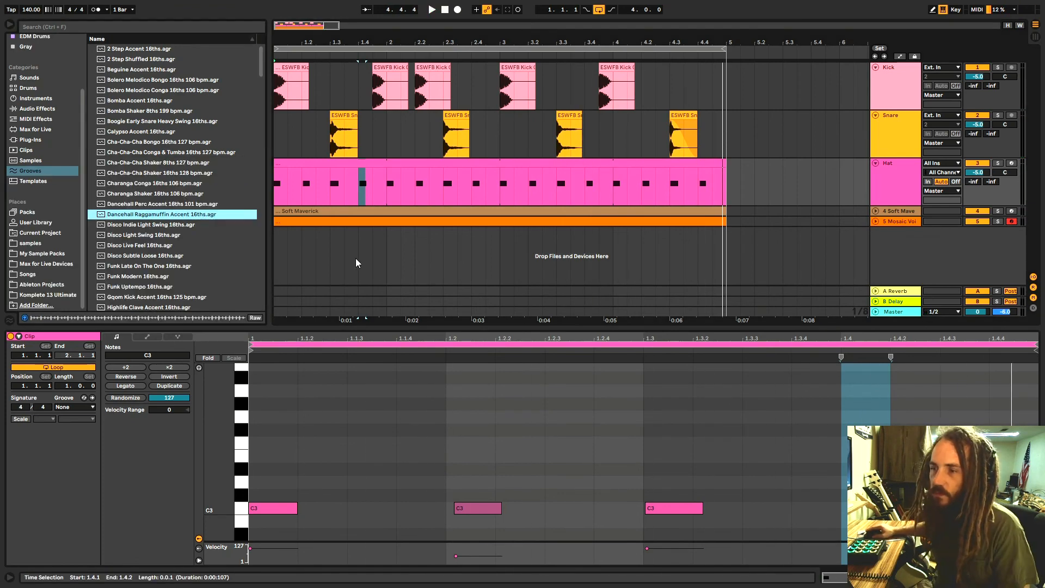